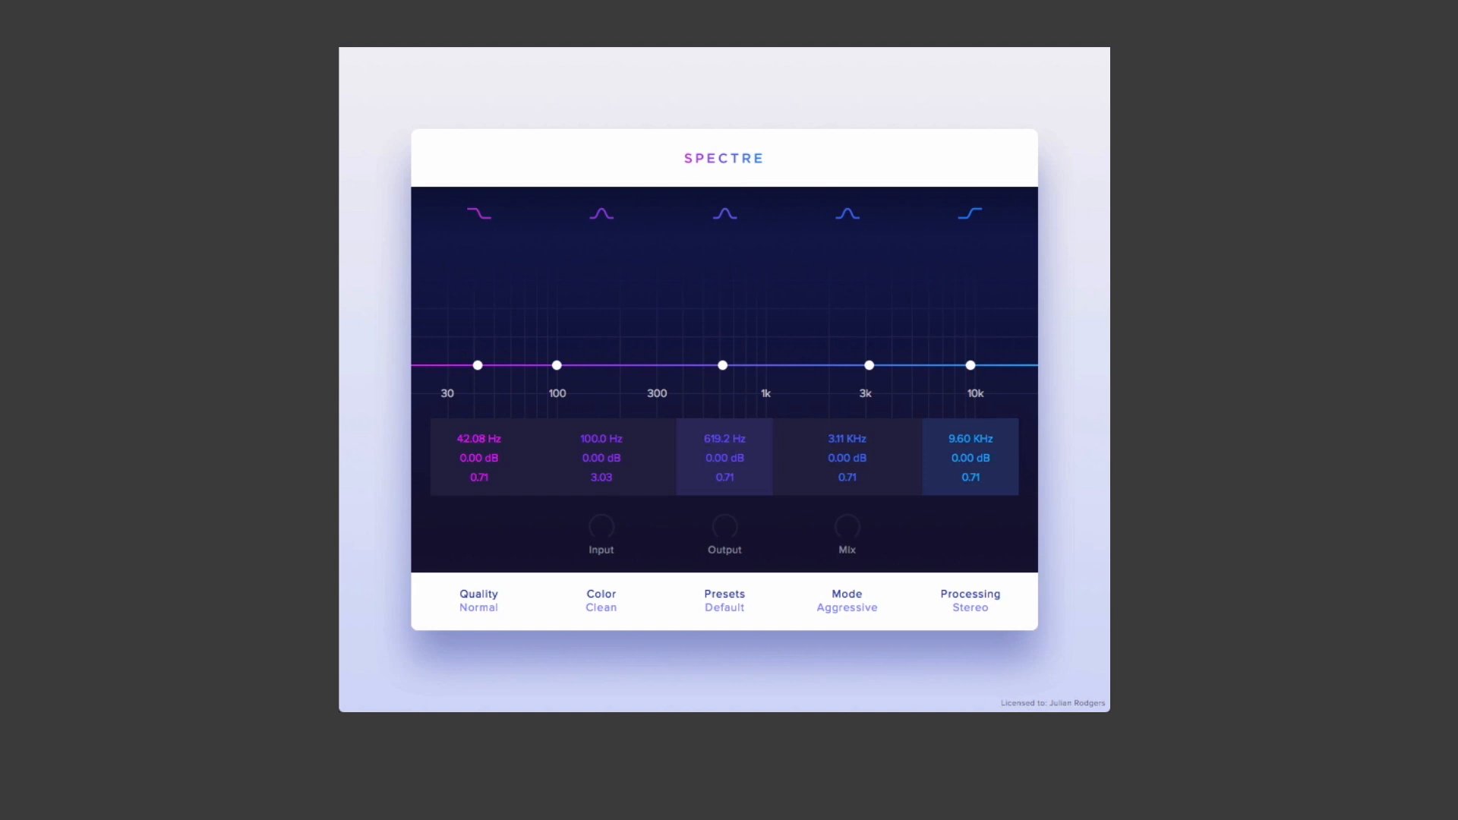
Step: Boost the middle band by about 3 dB at about 569 Hz
left_click_drag(723, 366, 715, 335)
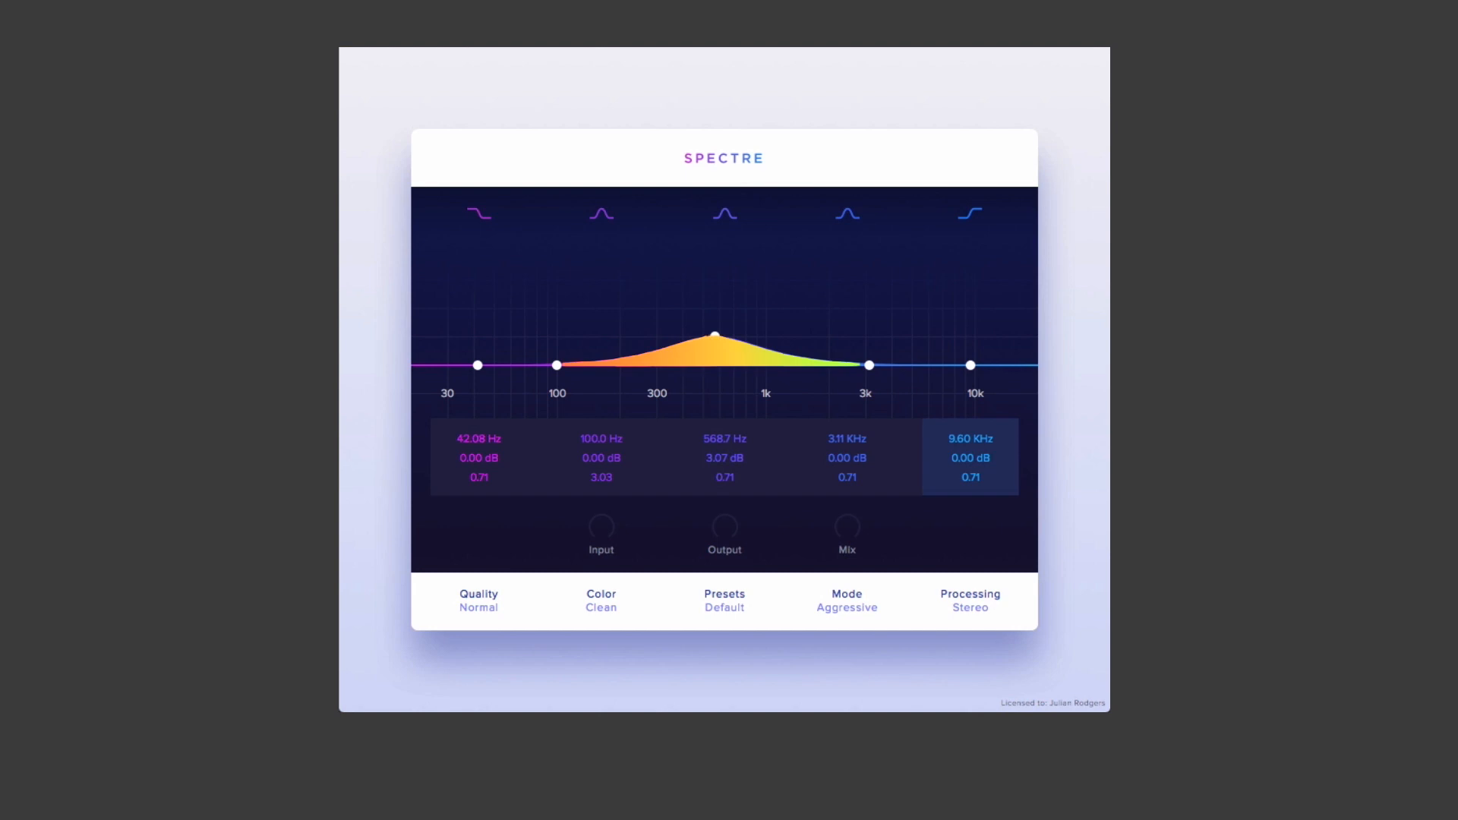
left_click_drag(715, 336, 720, 337)
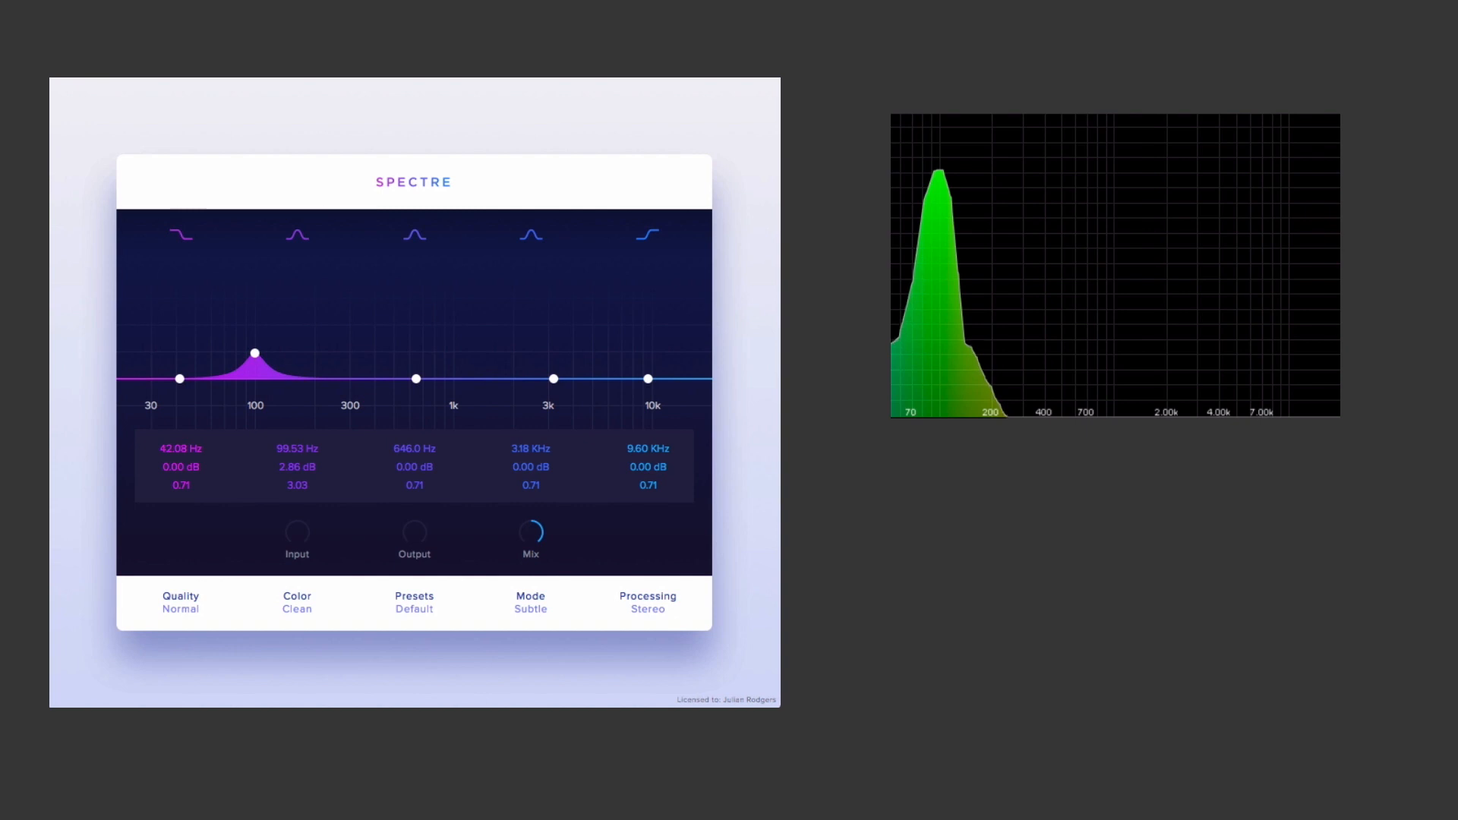
Step: Set the saturation color to Tube and the mode to Aggressive for the boosted band near 100 Hz
left_click(297, 609)
left_click(296, 636)
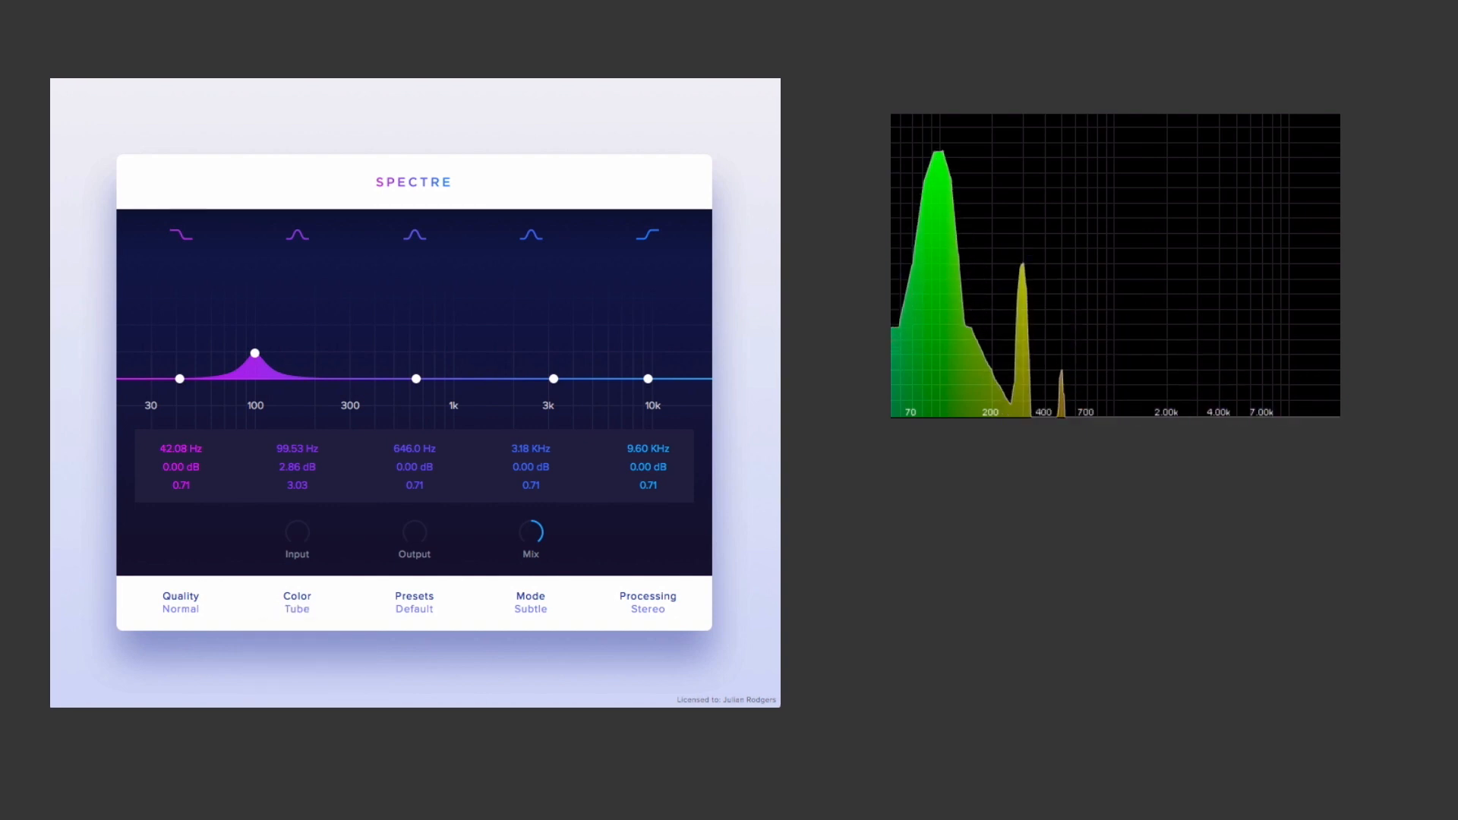
left_click(530, 608)
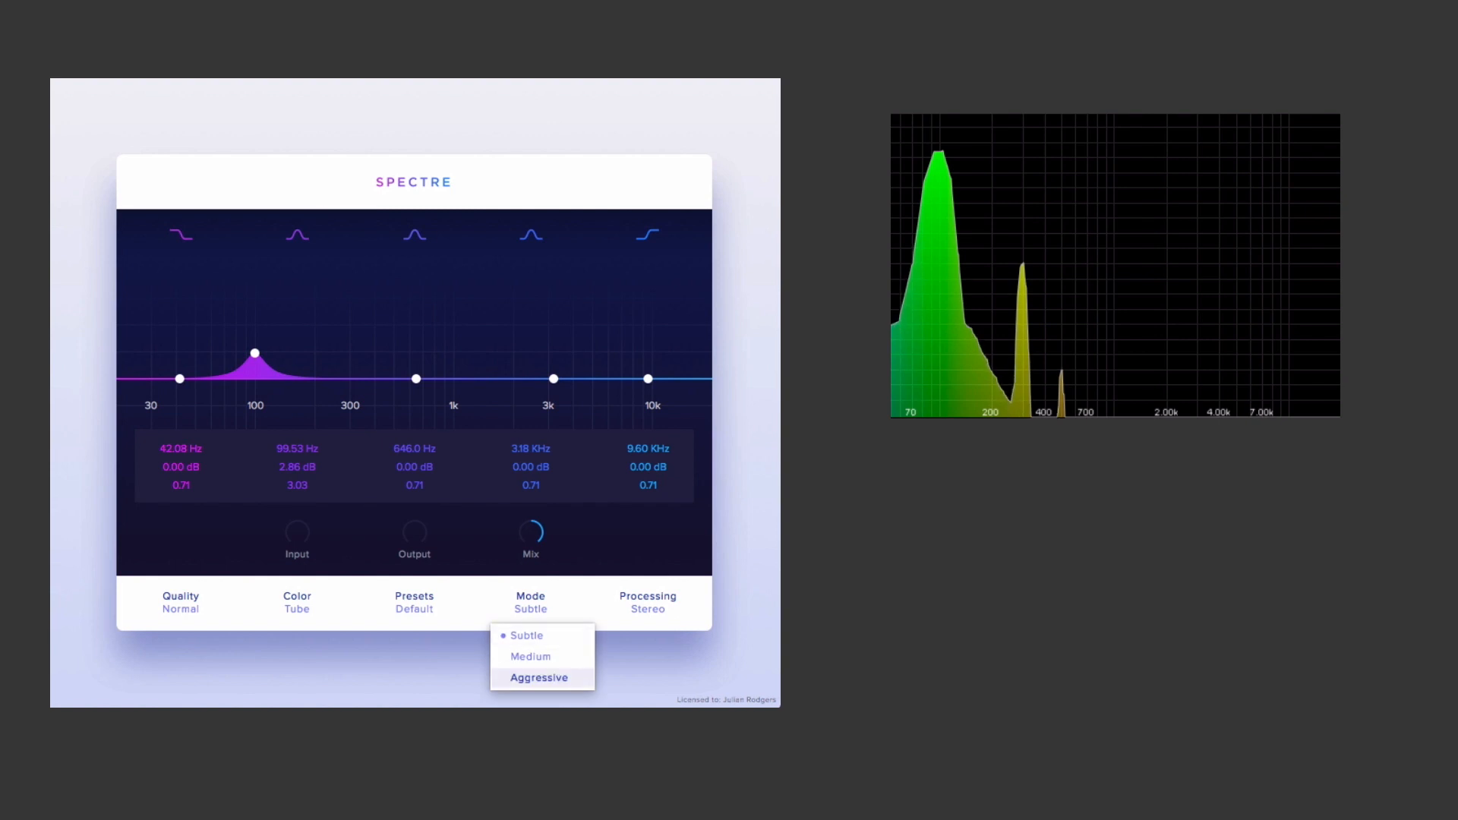
left_click(539, 678)
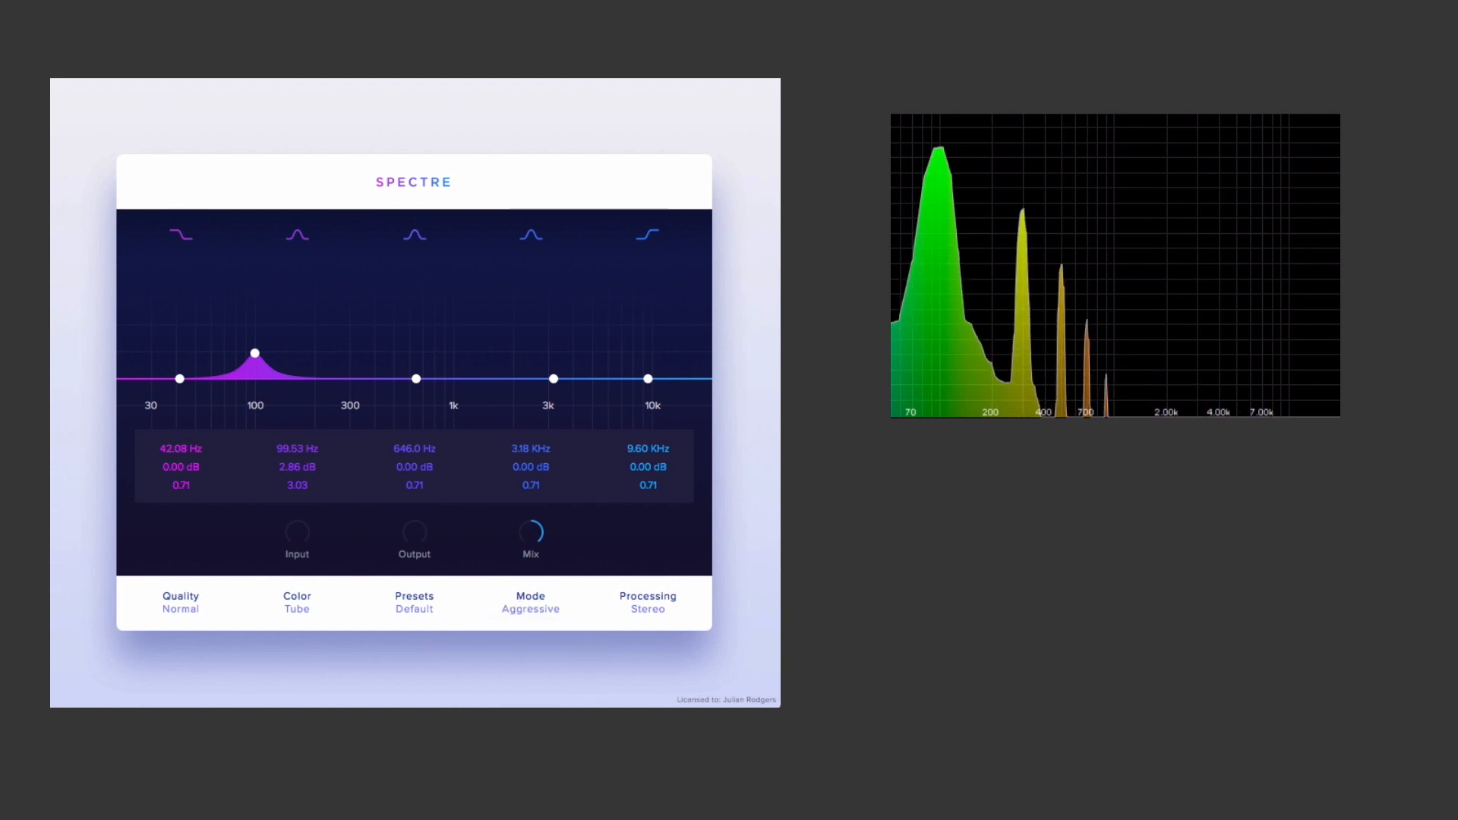
Step: Lower the mix to 0% and raise it again to compare the added harmonics on the analyzer
mouse_move(531, 533)
left_click_drag(530, 533, 531, 636)
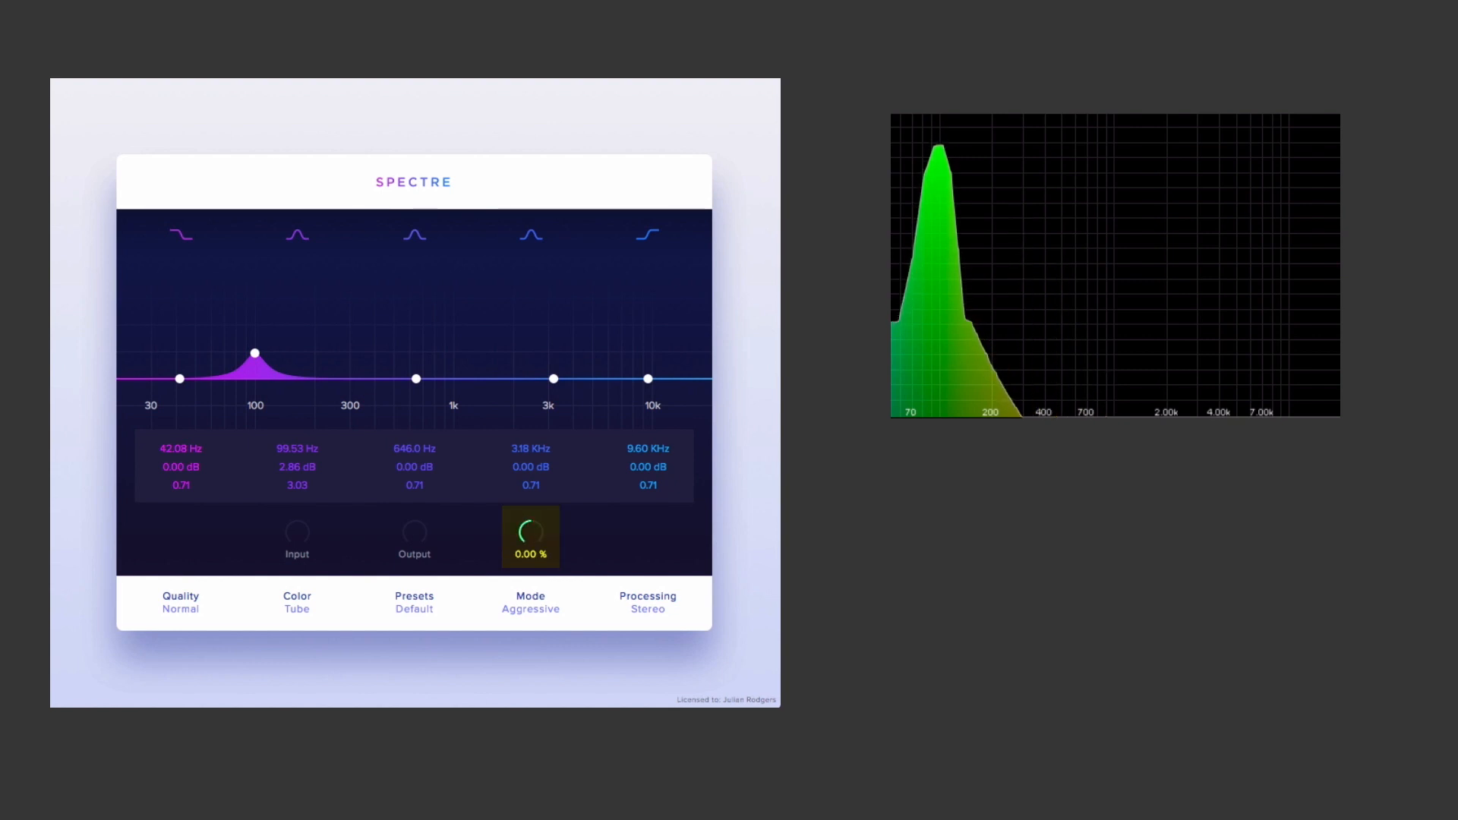
left_click_drag(531, 533, 531, 487)
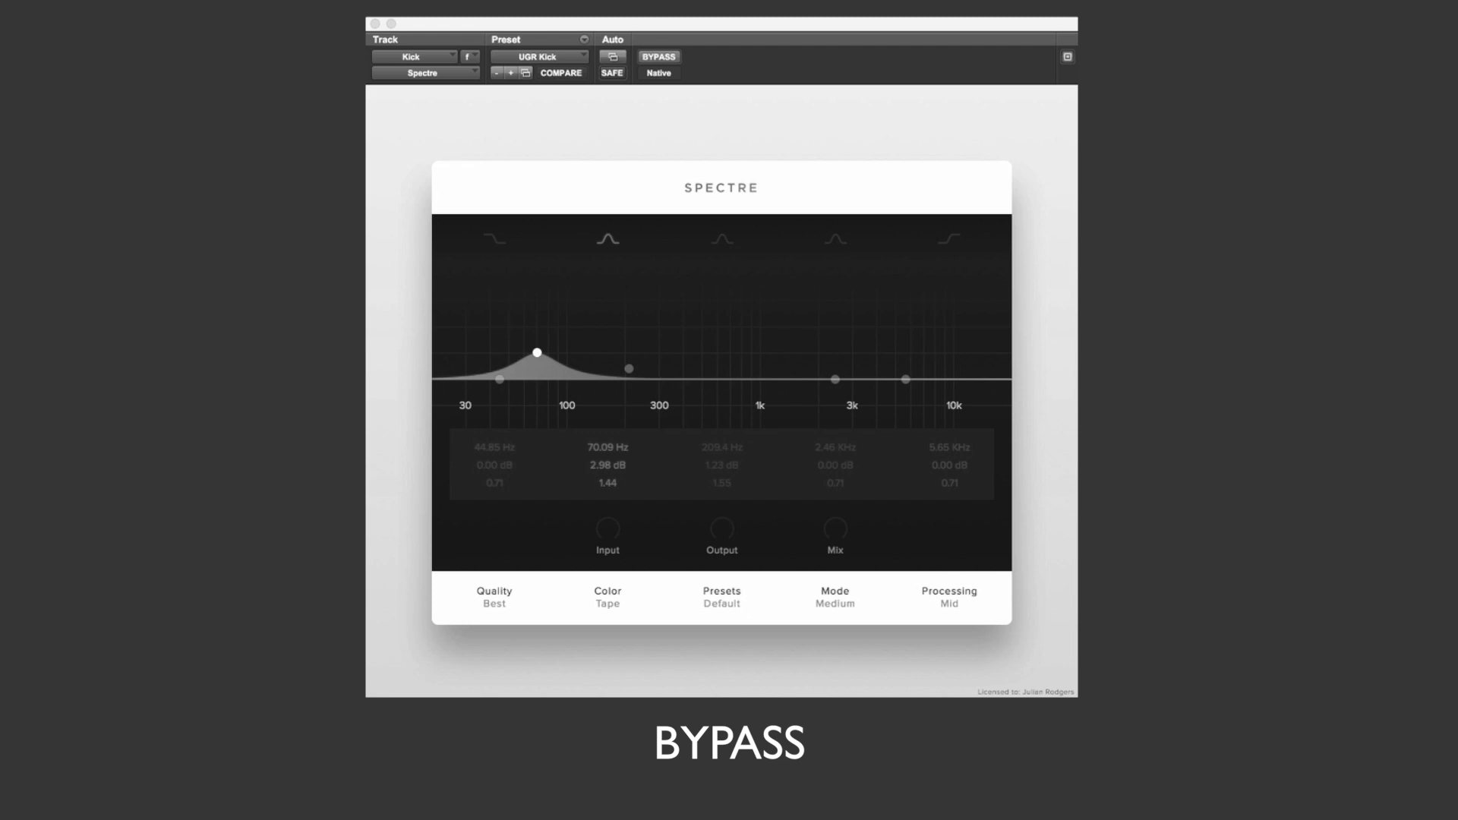
Step: Take the Kick track's Spectre out of bypass, then try the Clean color and return it to Tape
left_click(665, 57)
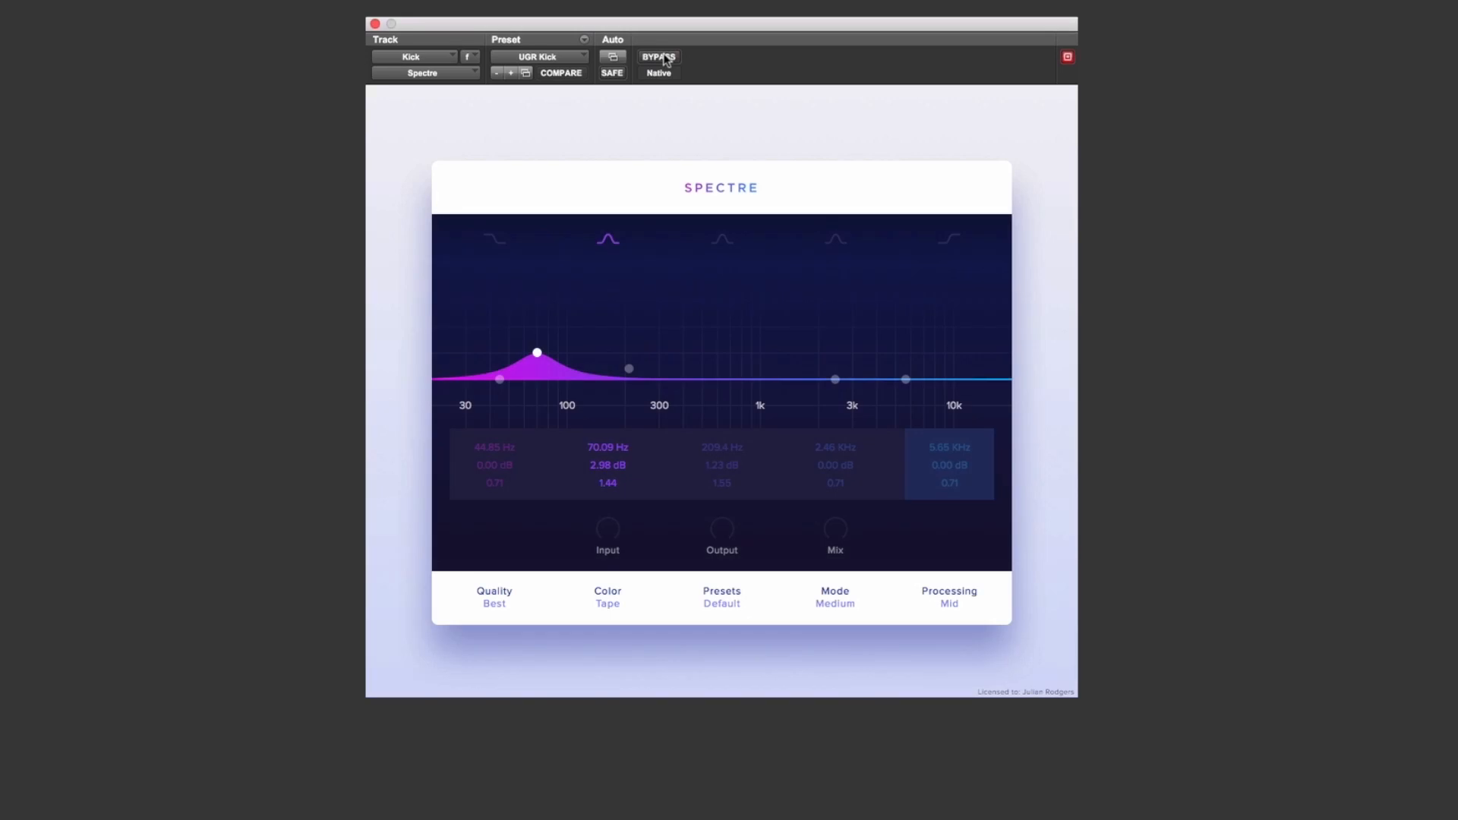
left_click(611, 604)
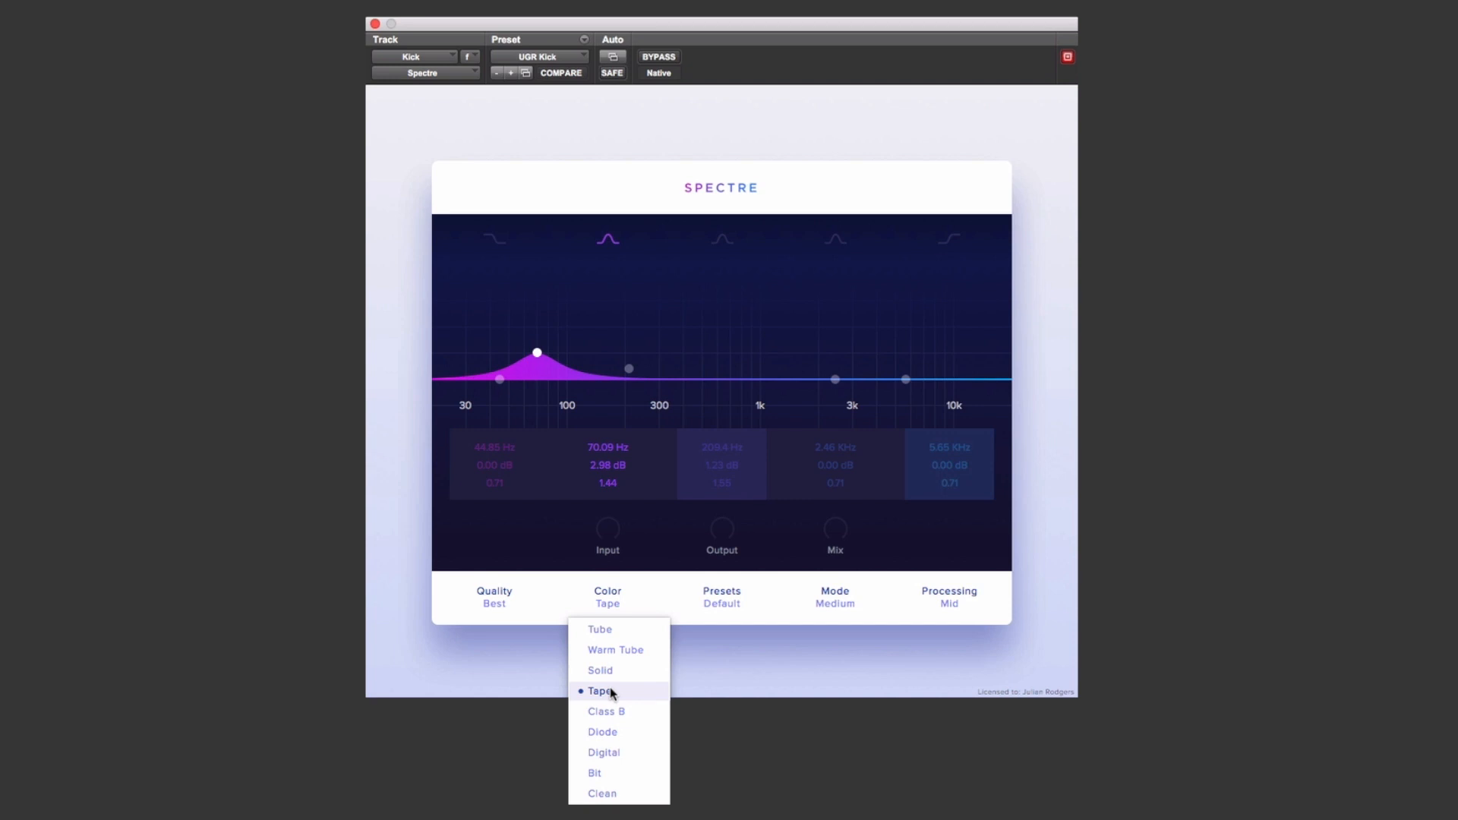
left_click(602, 793)
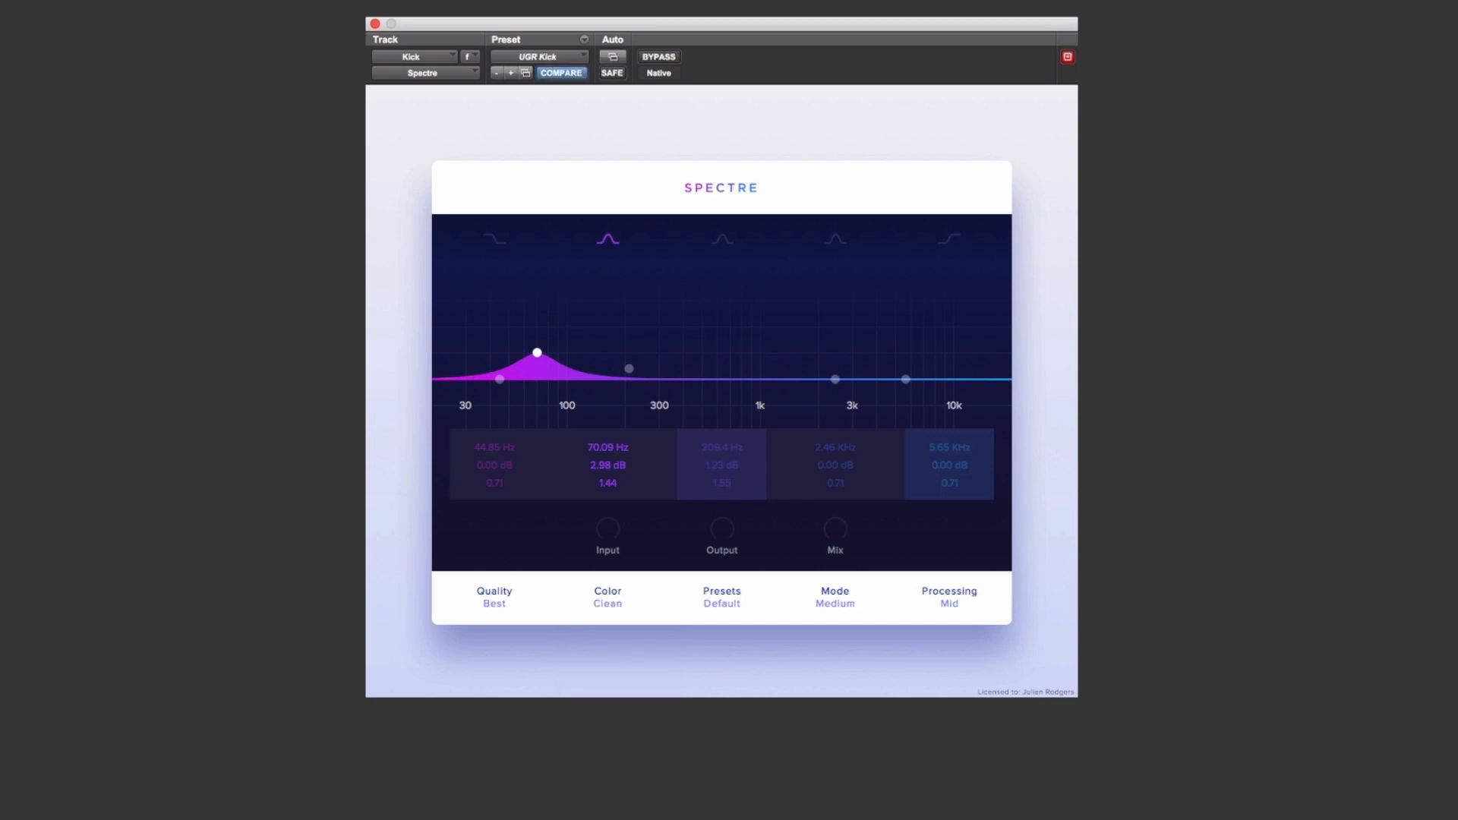
left_click(608, 606)
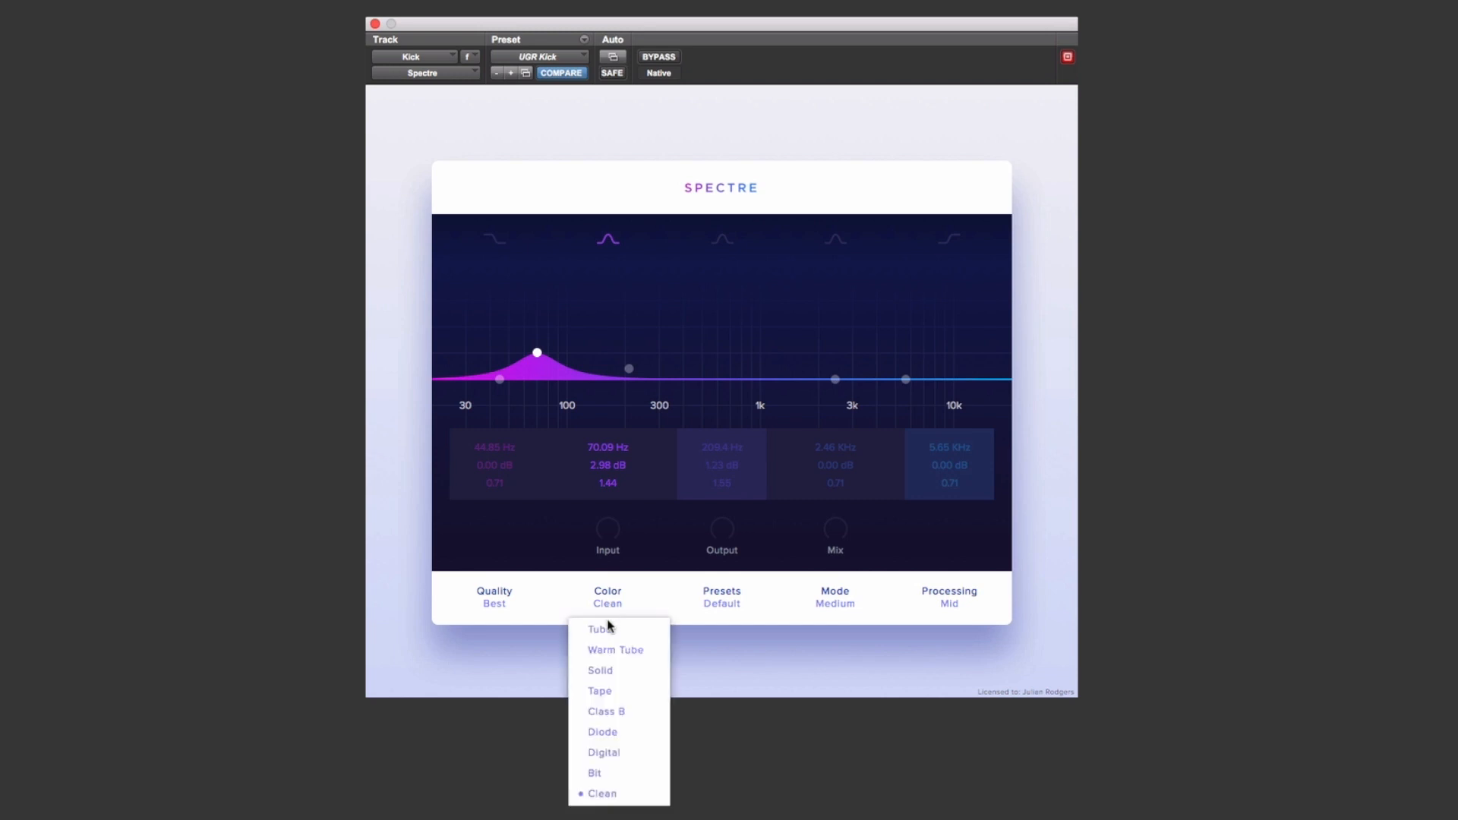
left_click(604, 691)
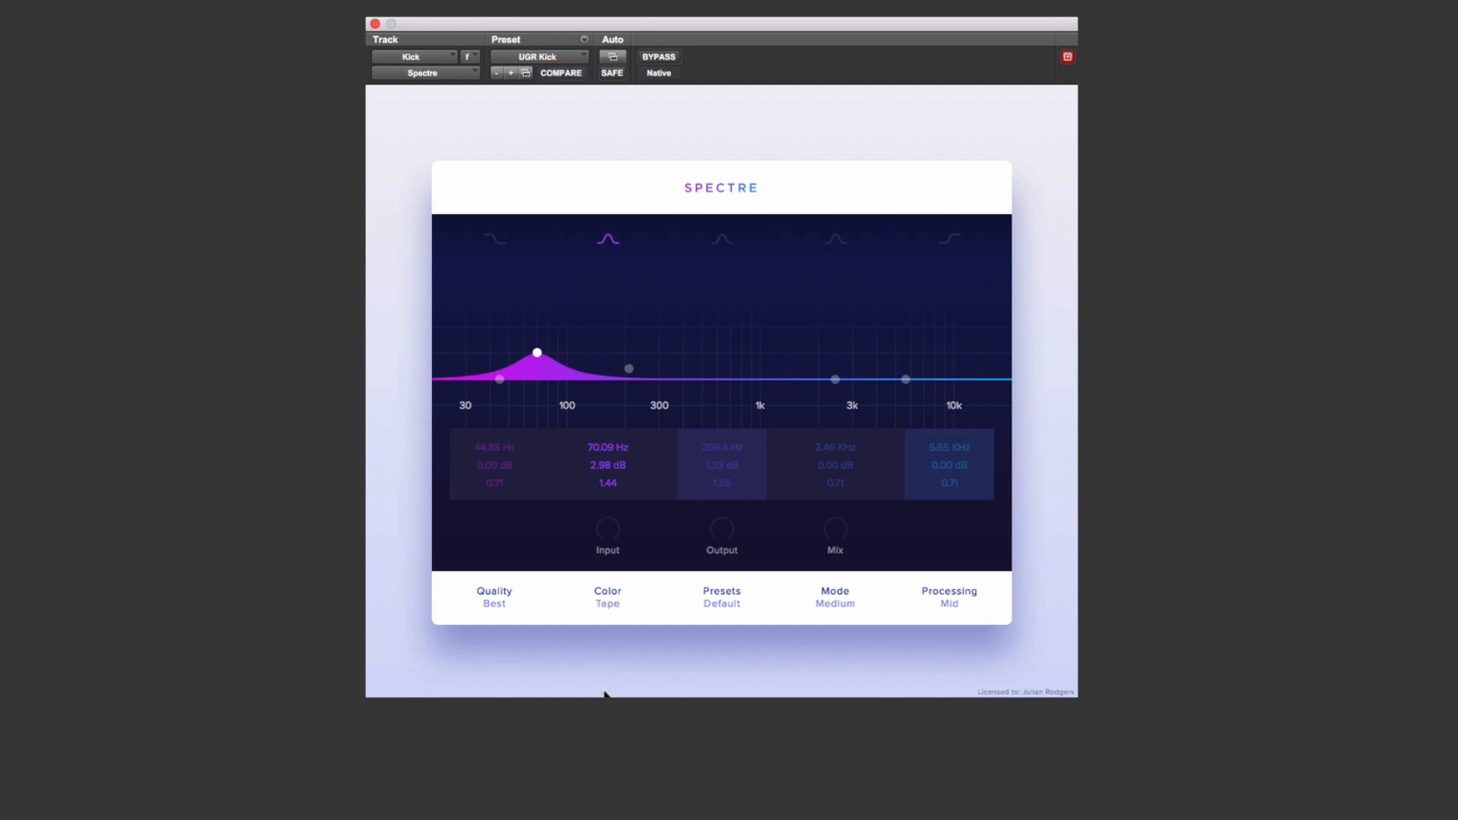
Step: Compare the Kick track with Spectre bypassed and active
left_click(658, 57)
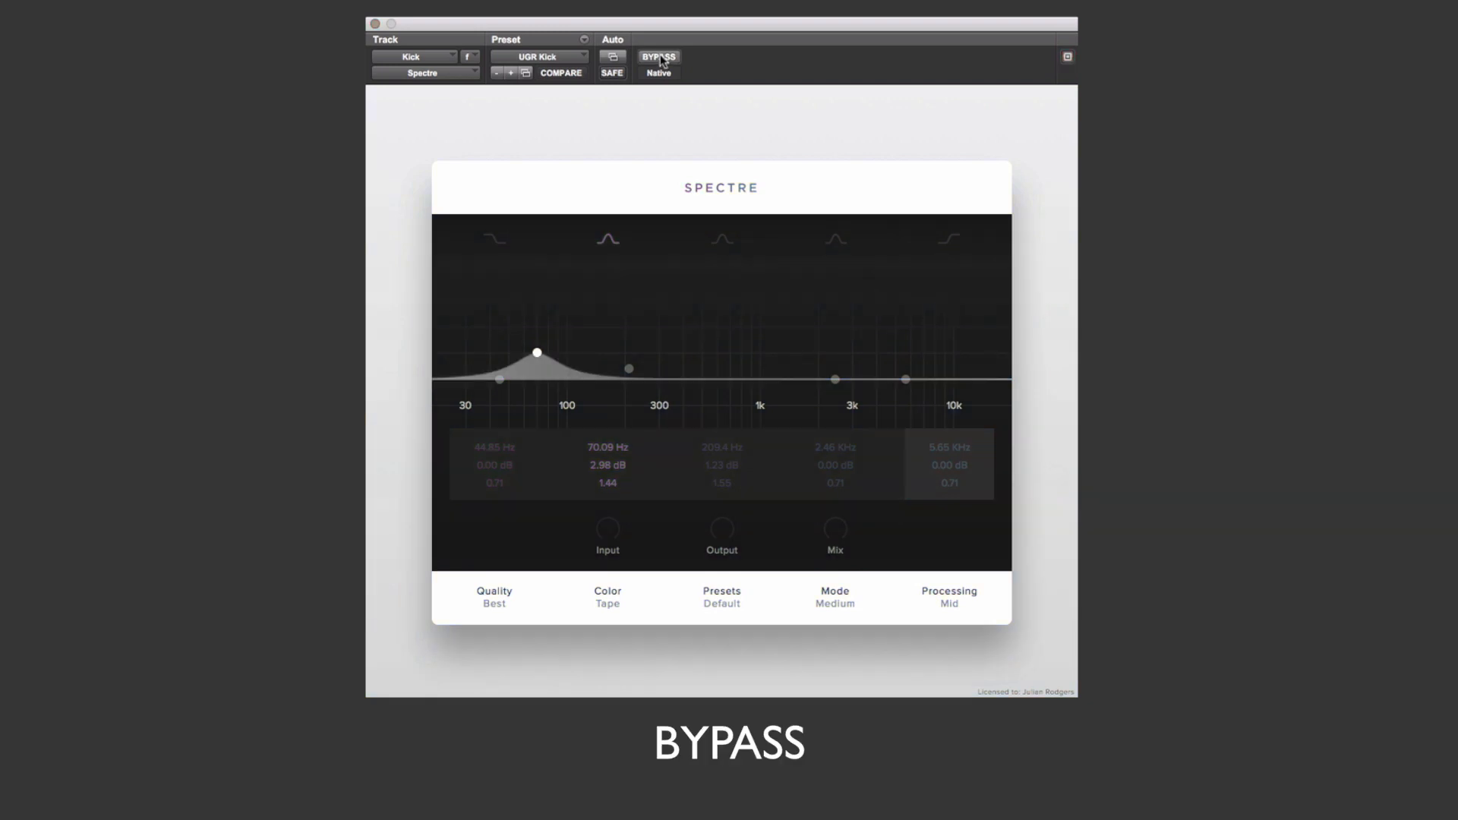
left_click(660, 58)
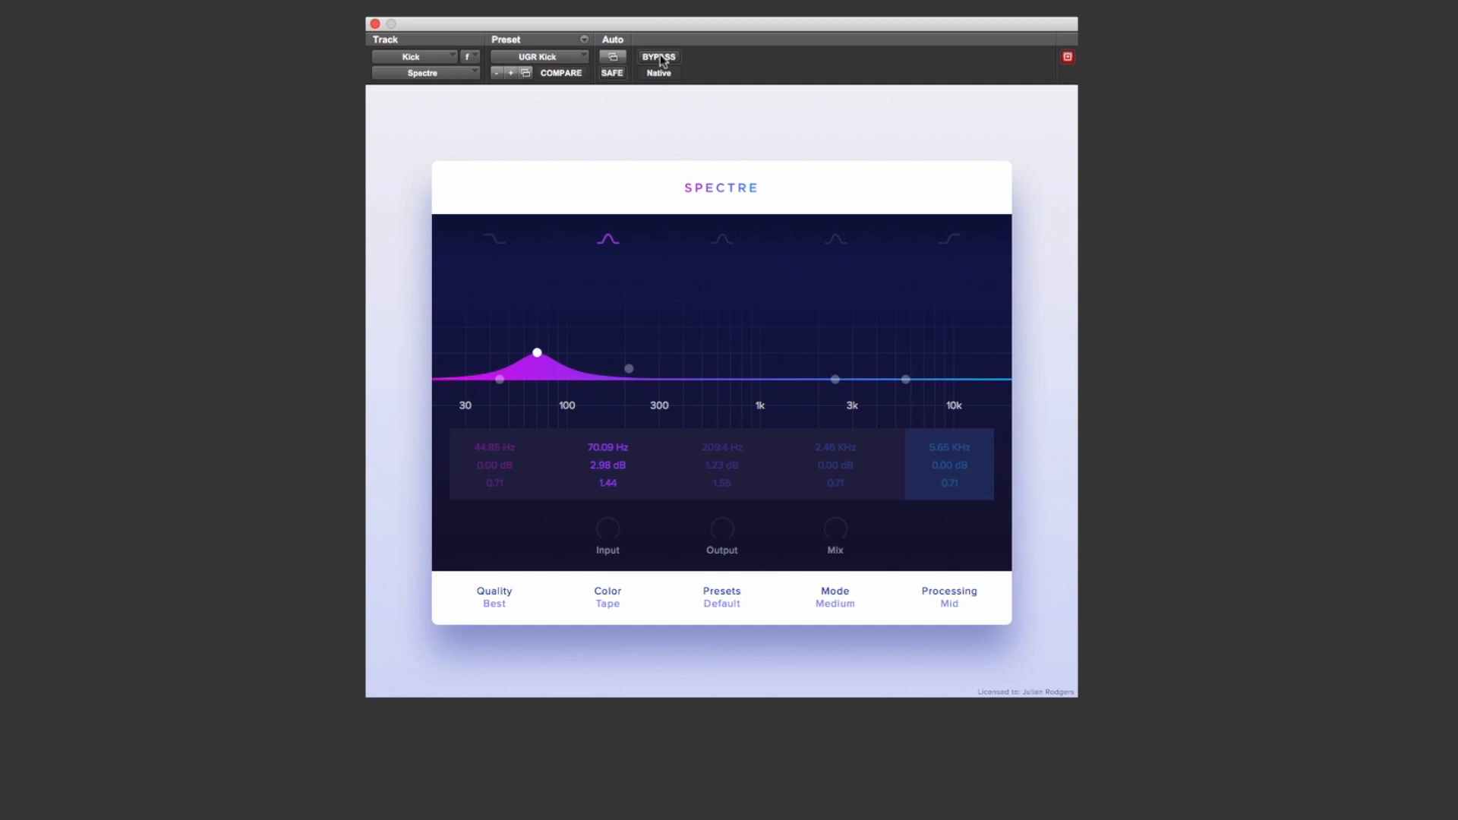
left_click(659, 57)
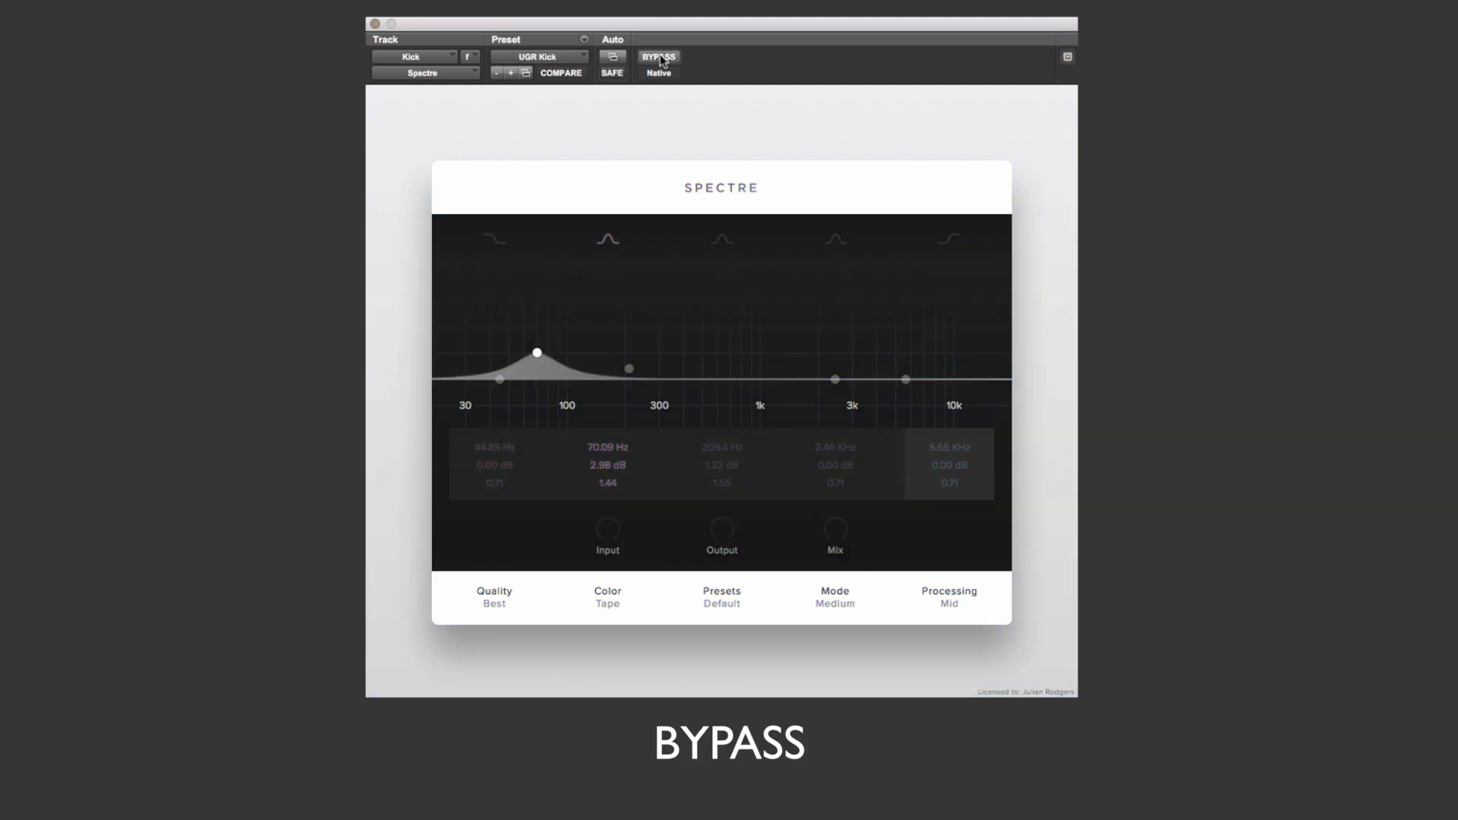
left_click(659, 58)
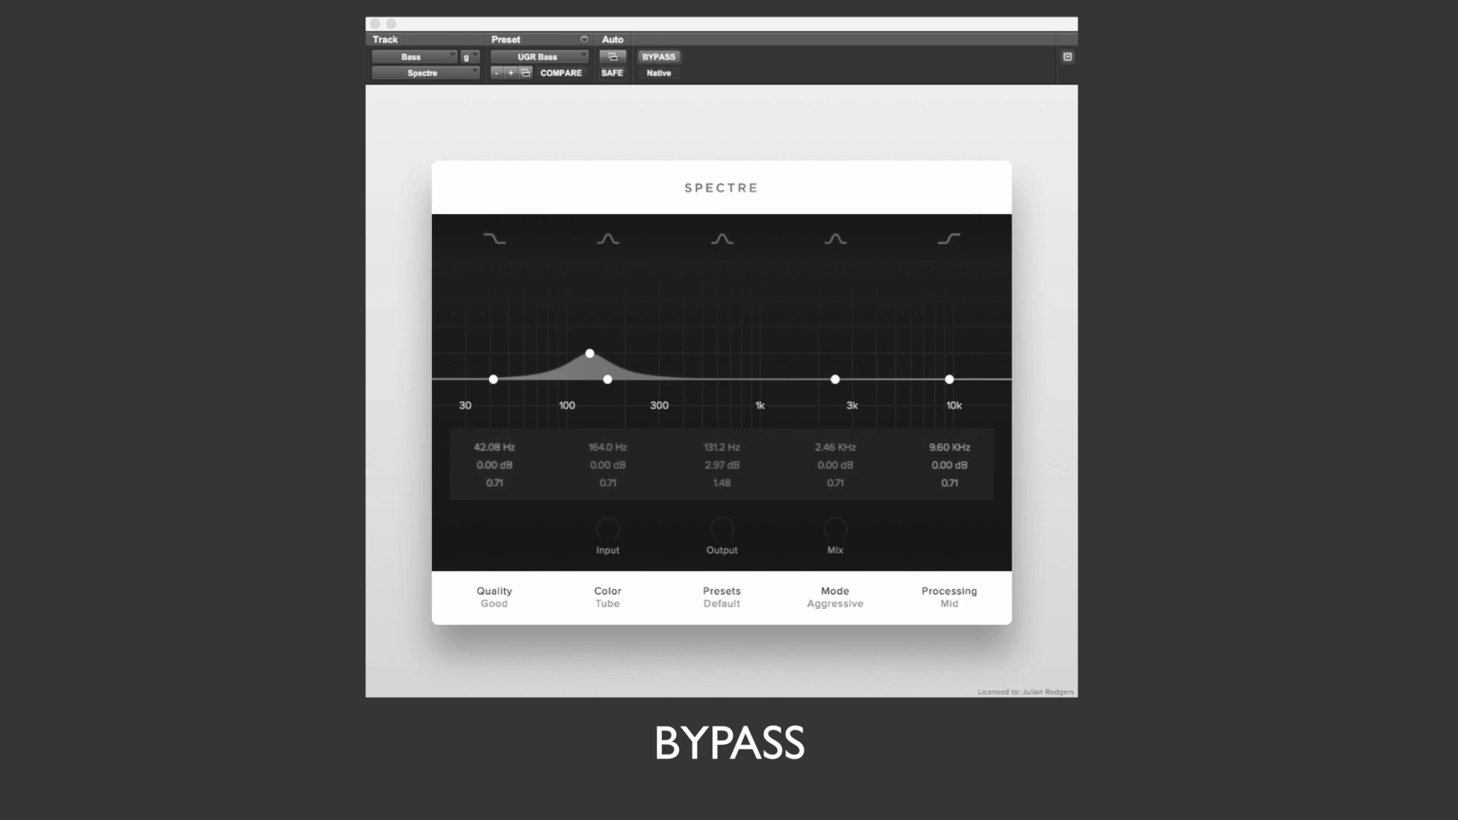
Step: View the color choices on the Bass track's Spectre and compare its sound bypassed and active
left_click(611, 603)
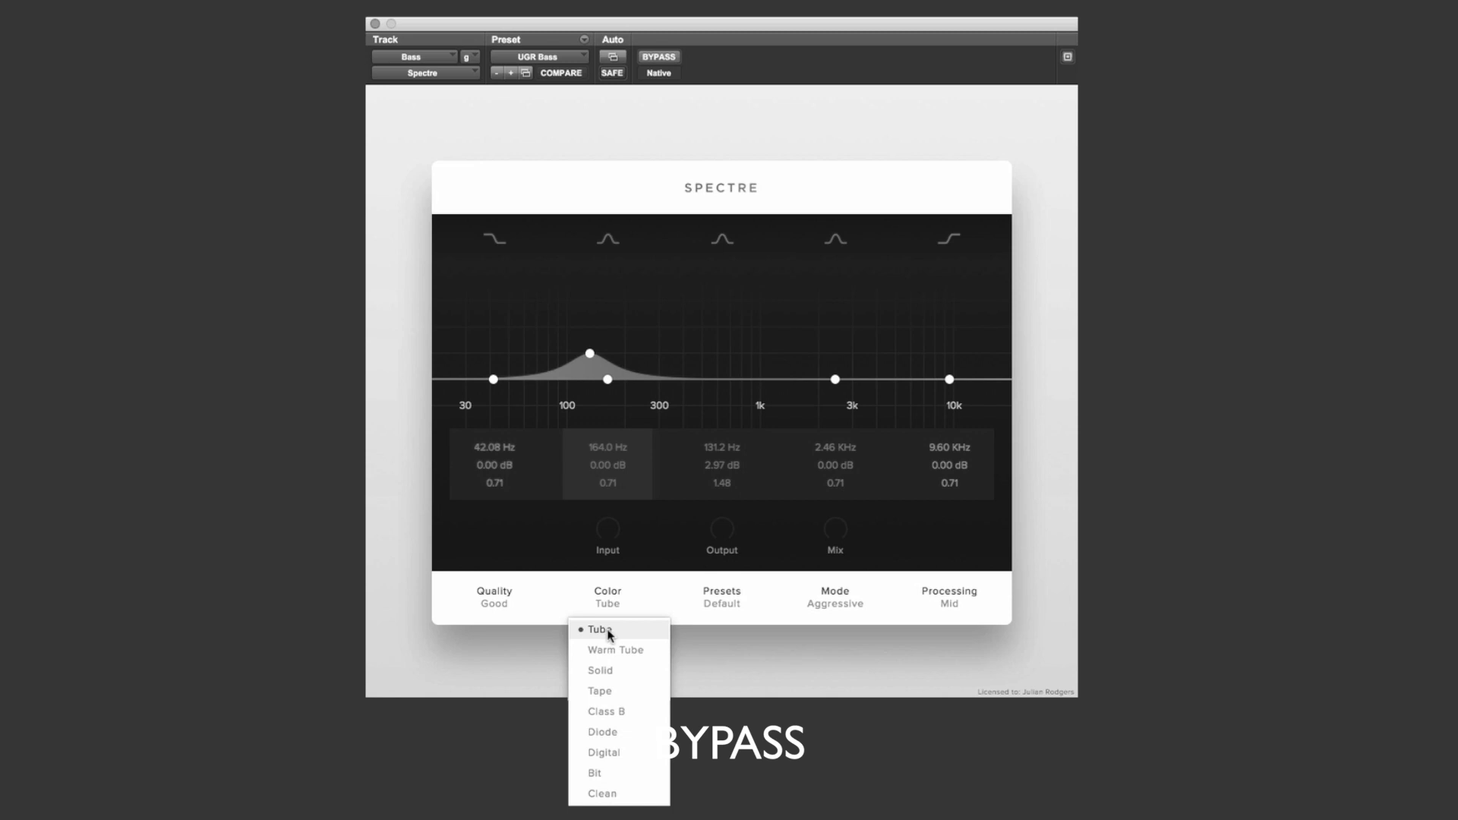
left_click(722, 653)
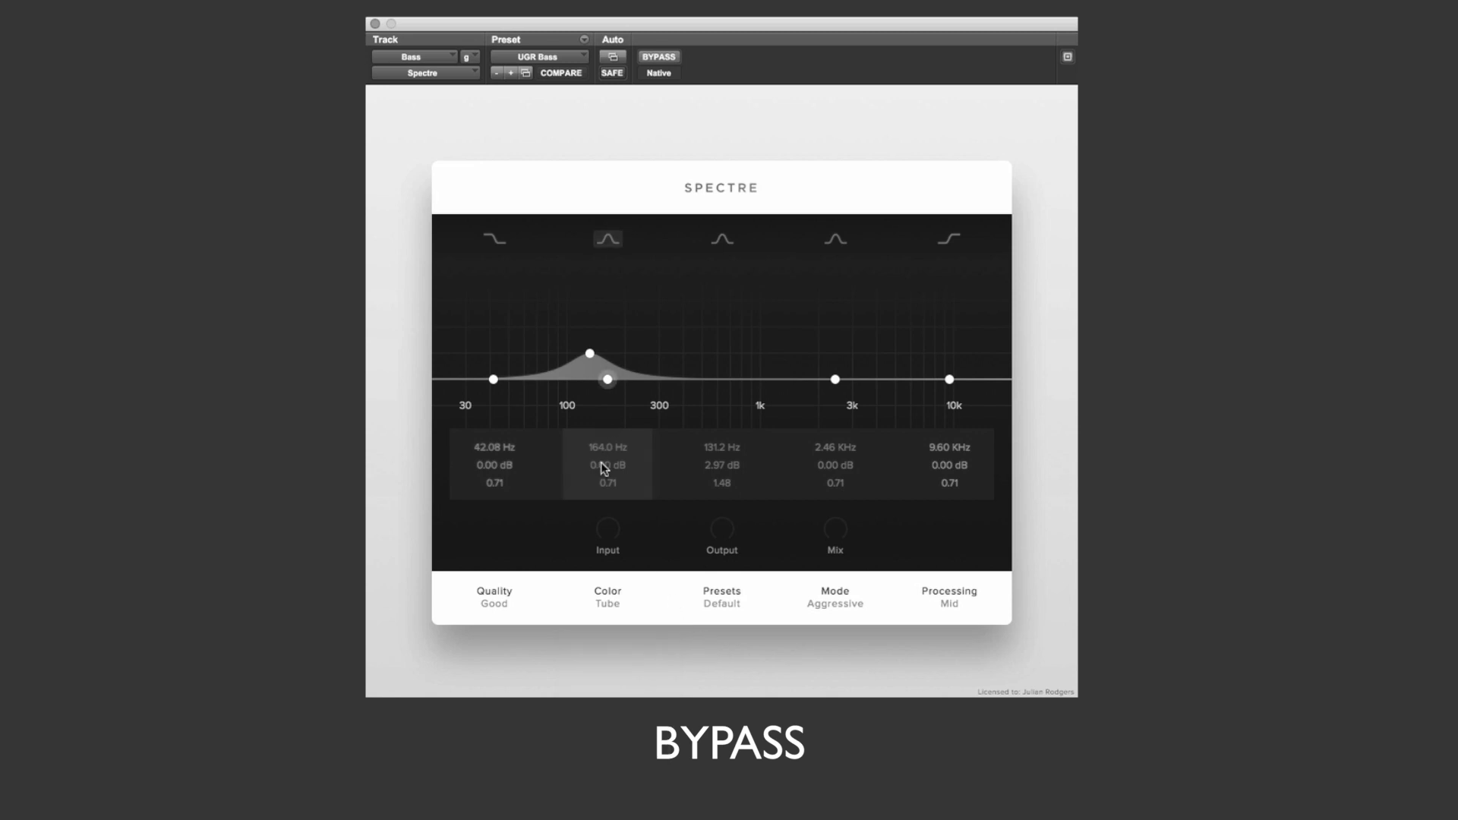
left_click(658, 57)
left_click(658, 59)
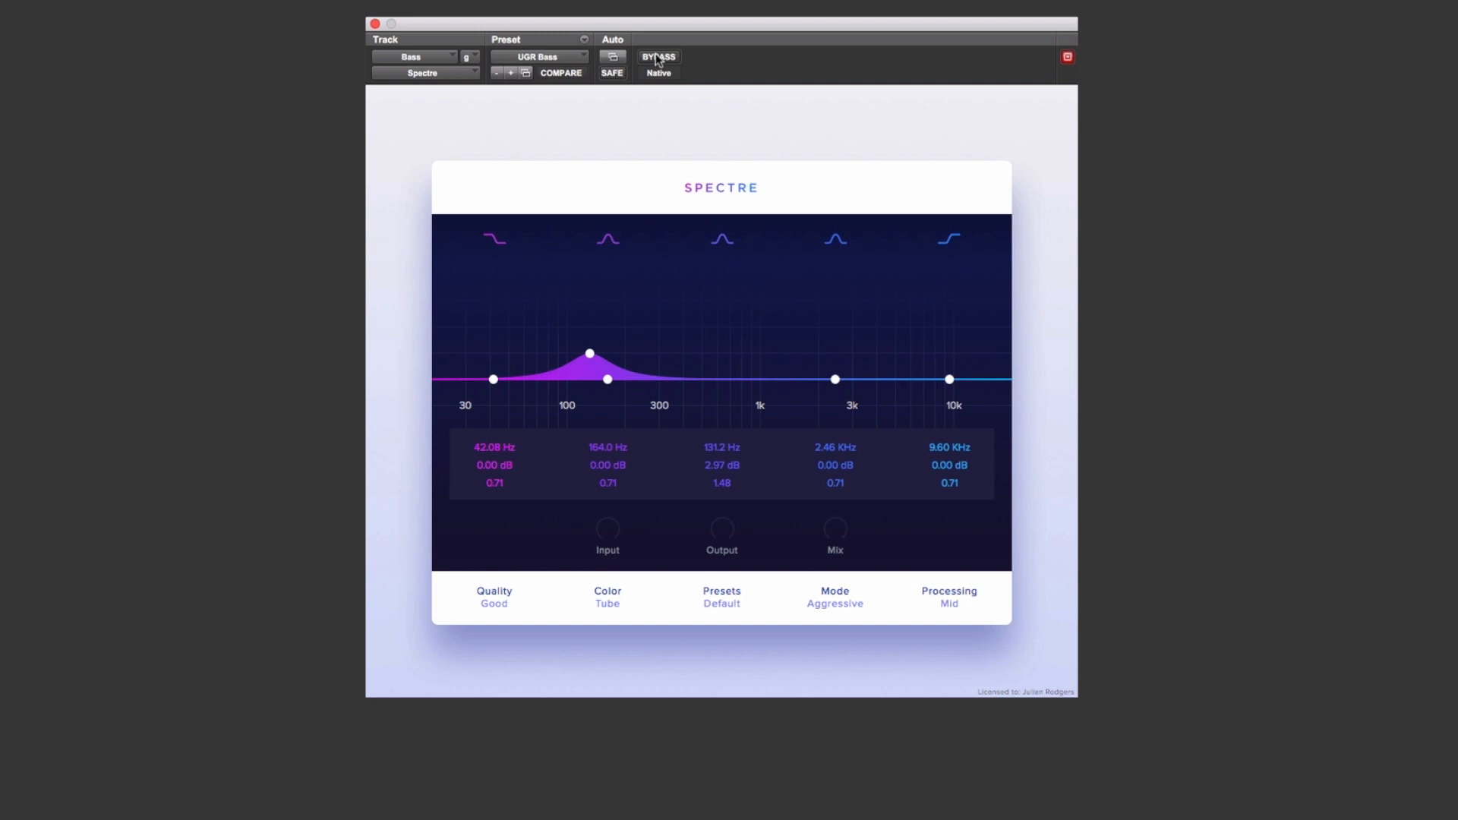
left_click(657, 58)
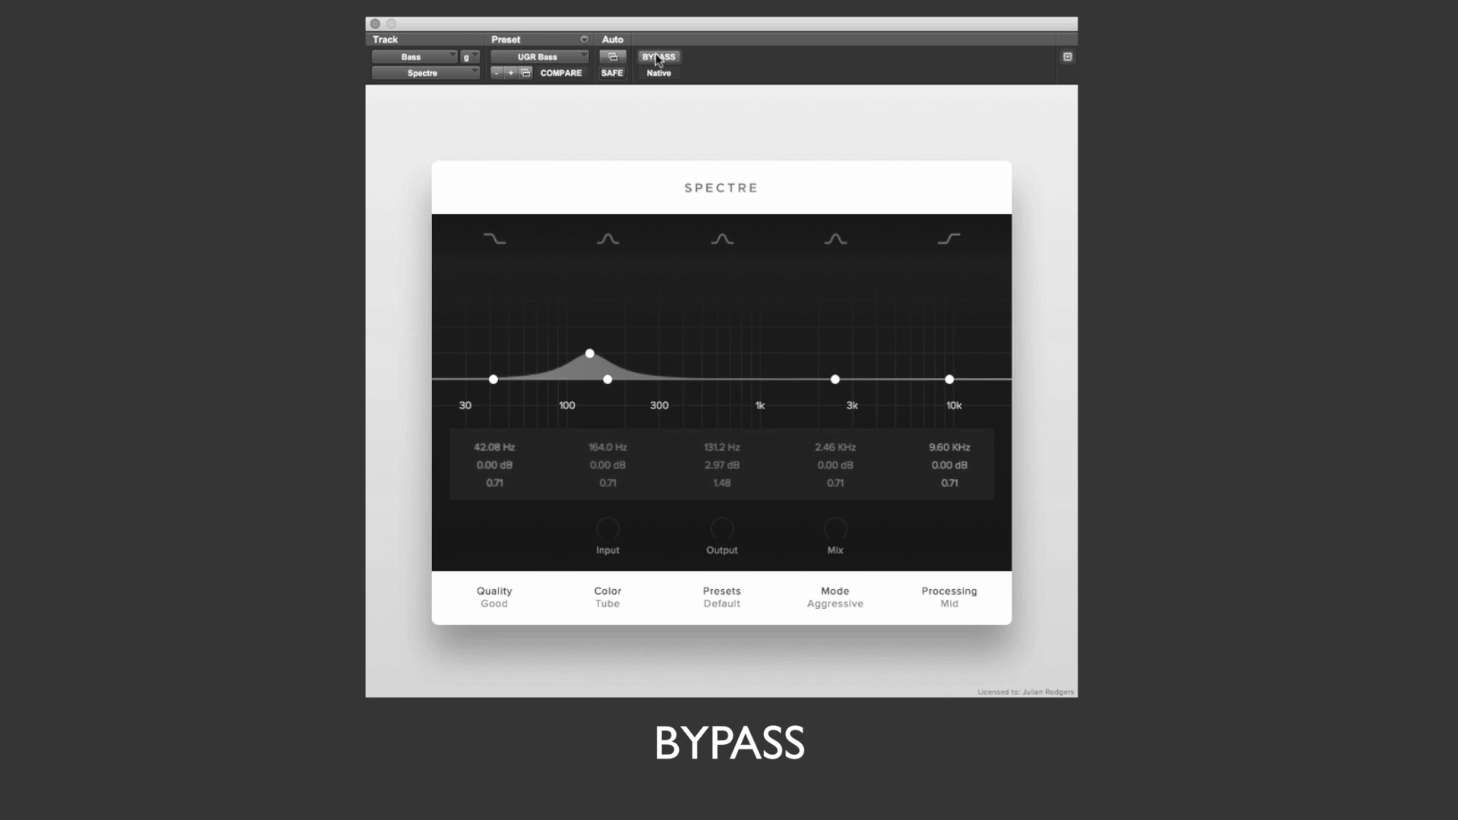
left_click(658, 58)
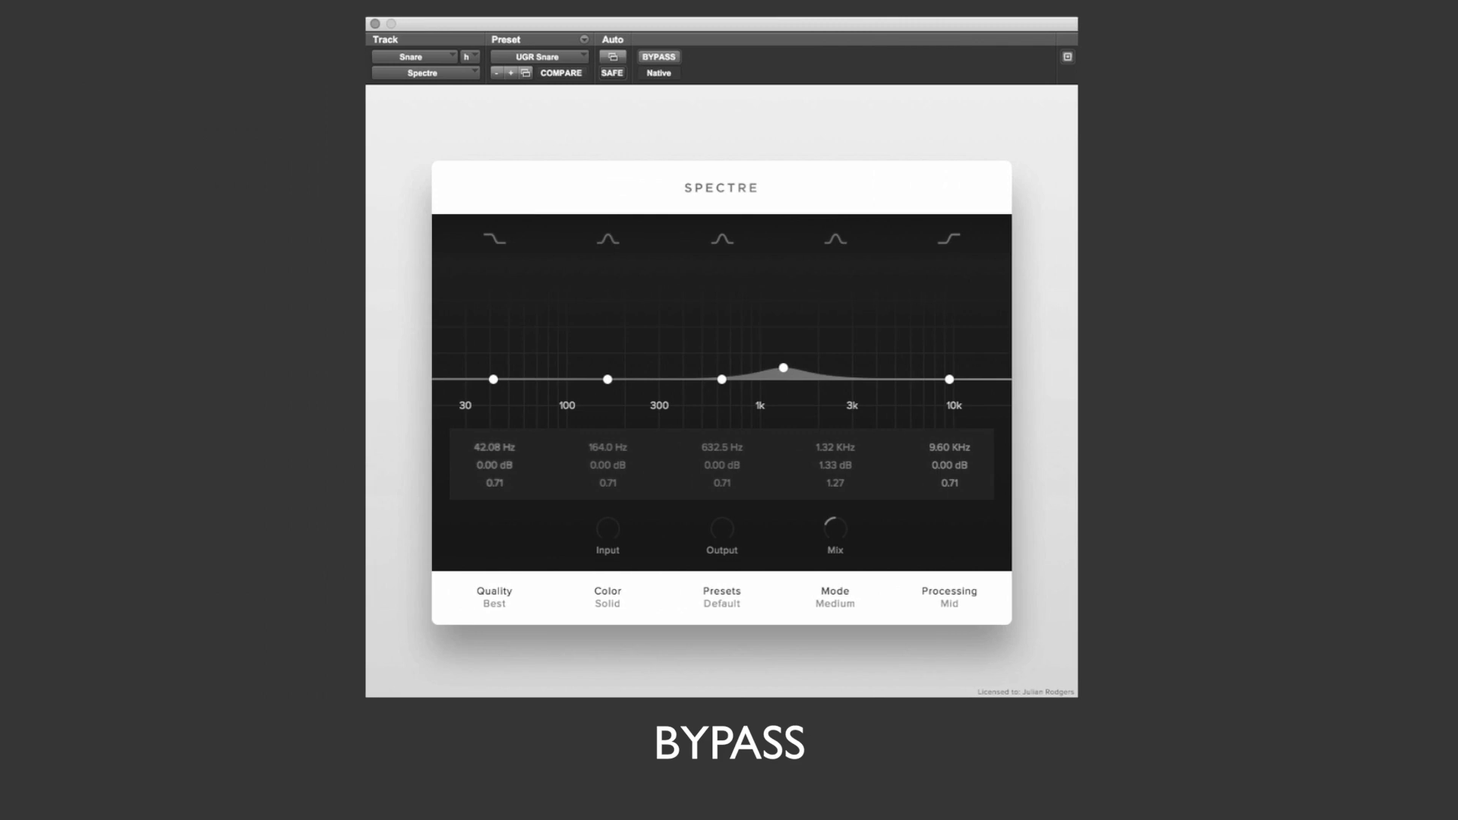
Step: View the color choices on the Snare track's Spectre and take the plug-in out of bypass
left_click(607, 603)
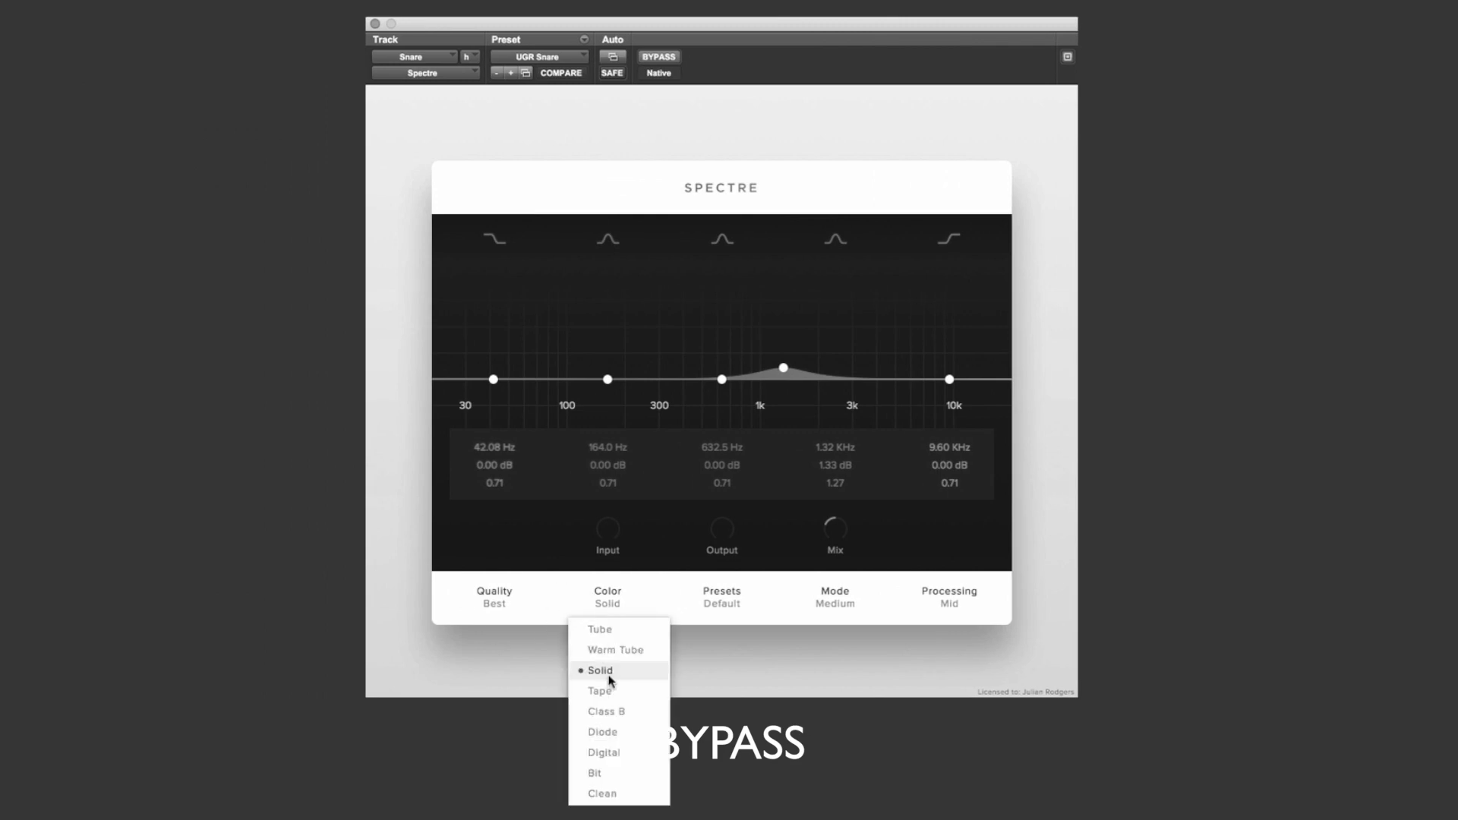
left_click(386, 545)
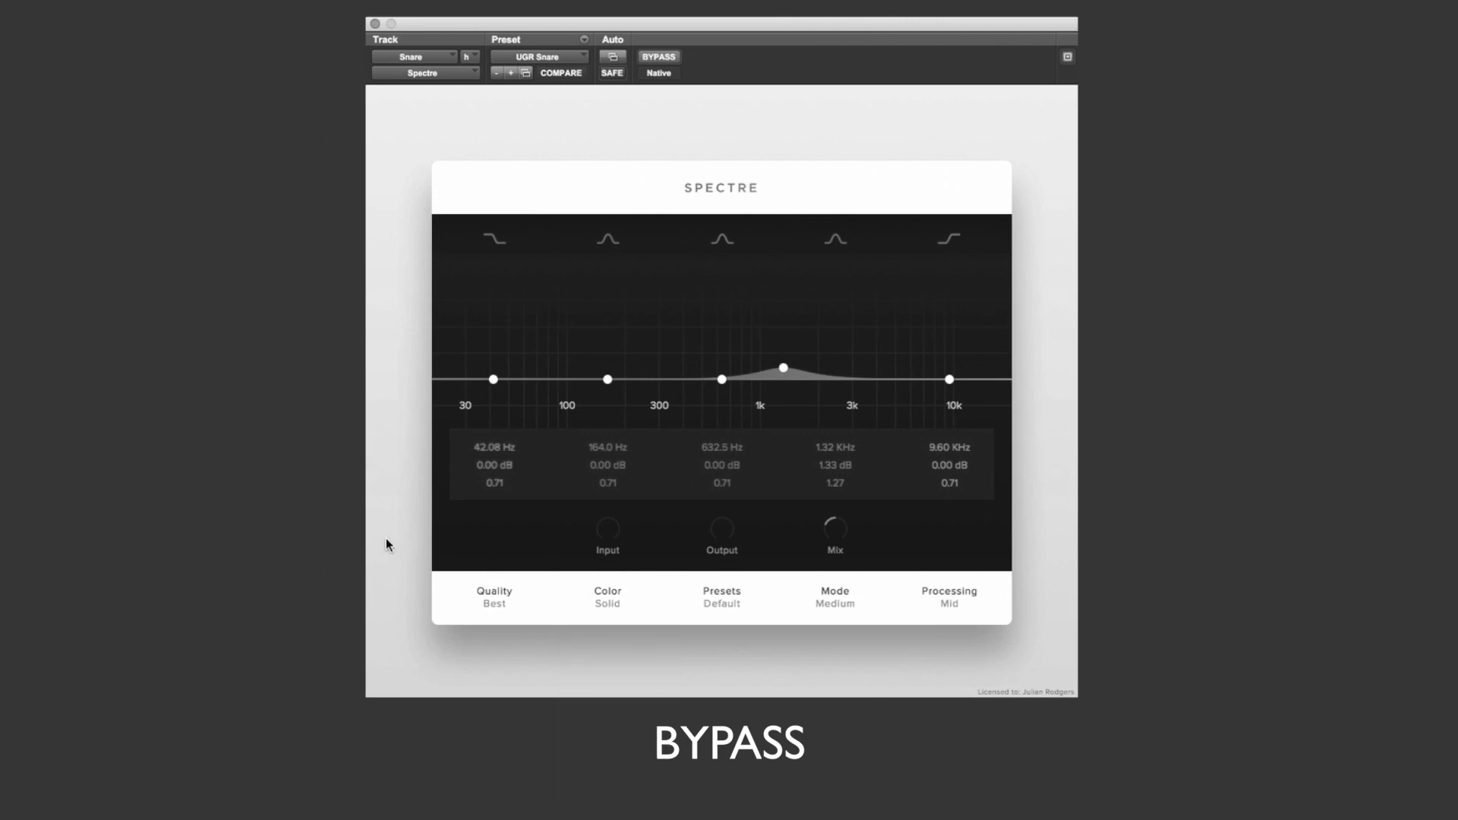
left_click(662, 58)
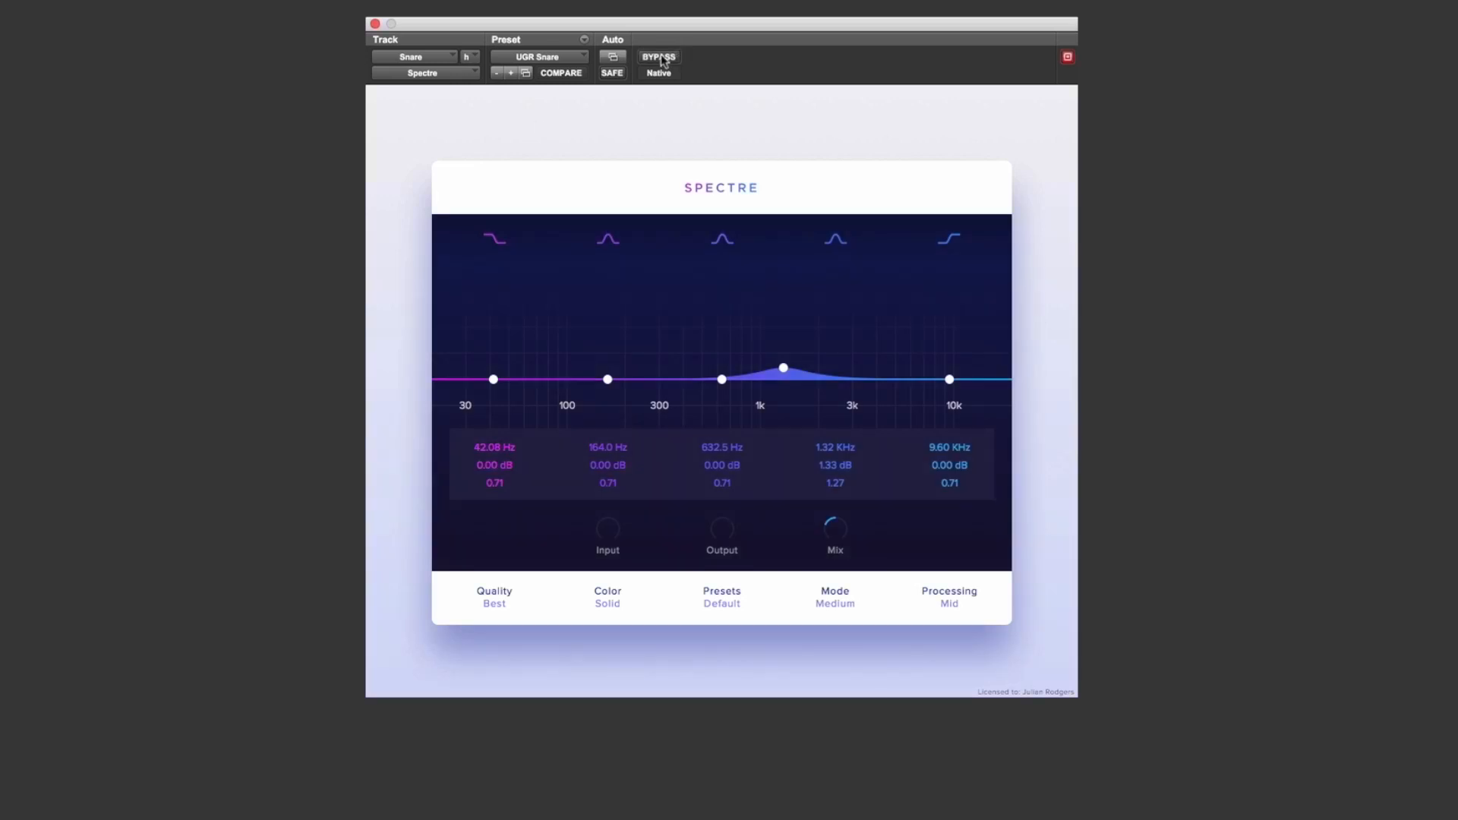
Step: Try Stereo processing on the Snare track's Spectre and return it to Mid
left_click(955, 605)
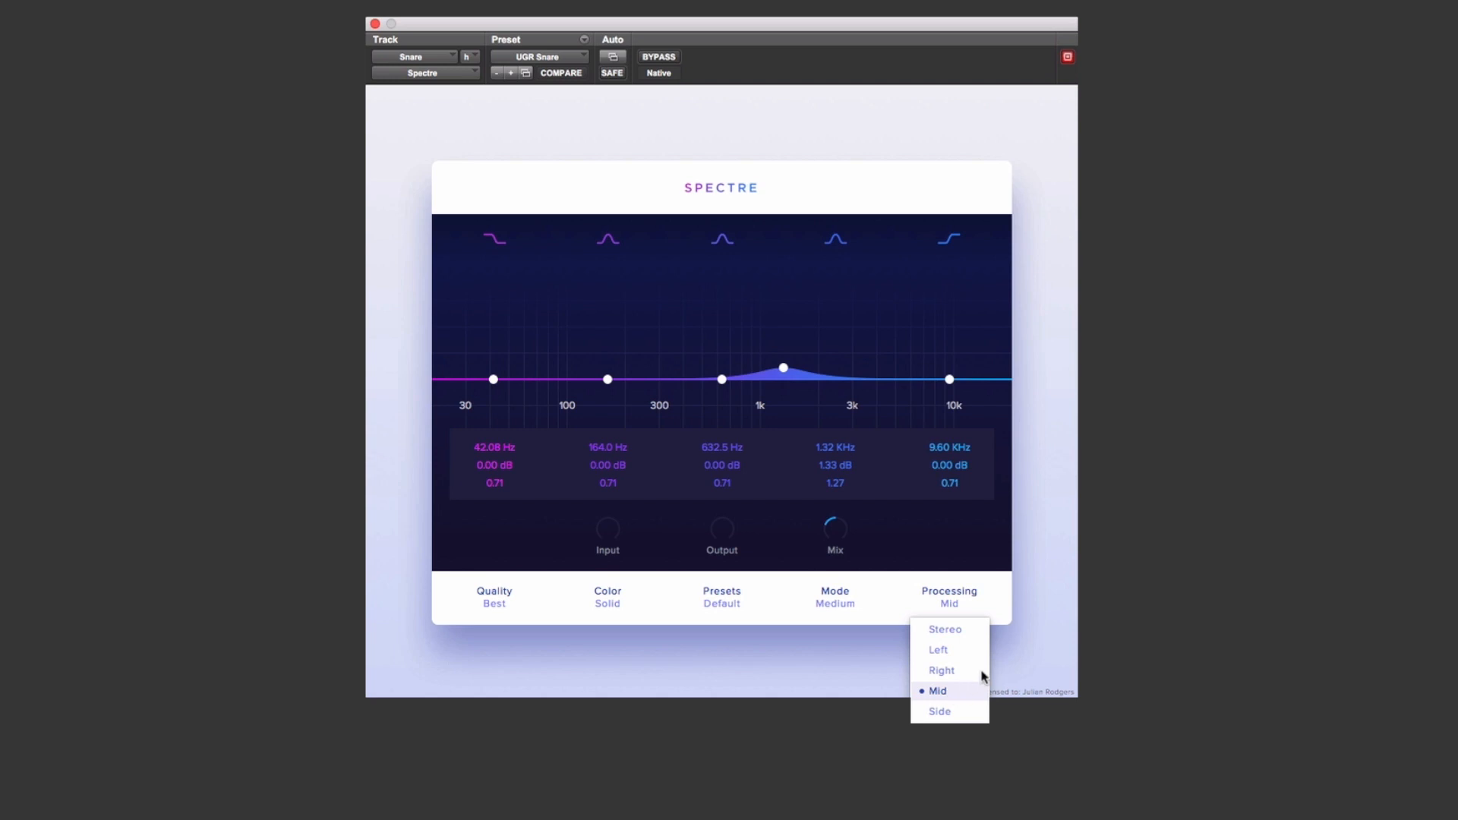
left_click(951, 632)
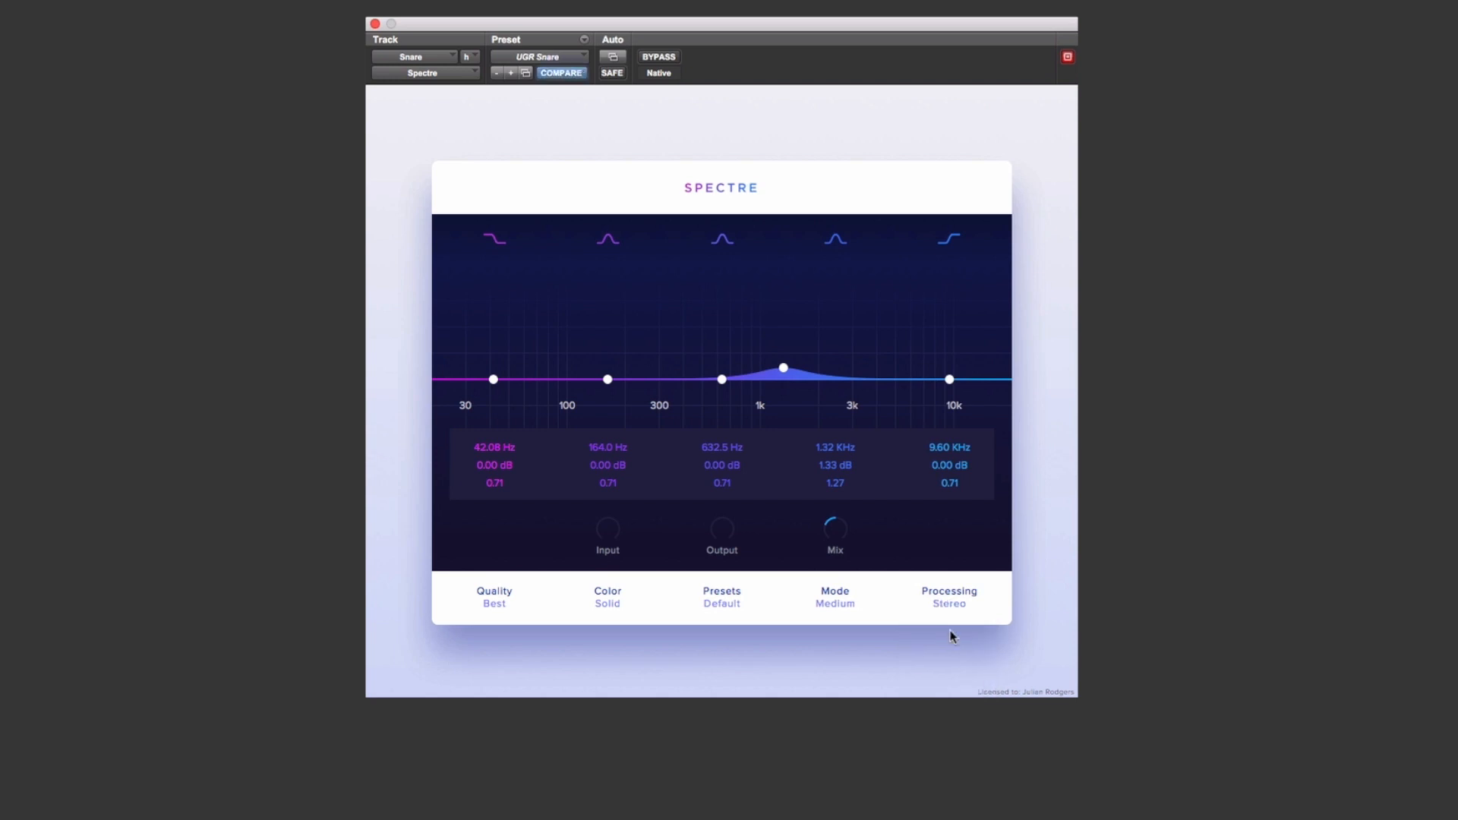
left_click(950, 605)
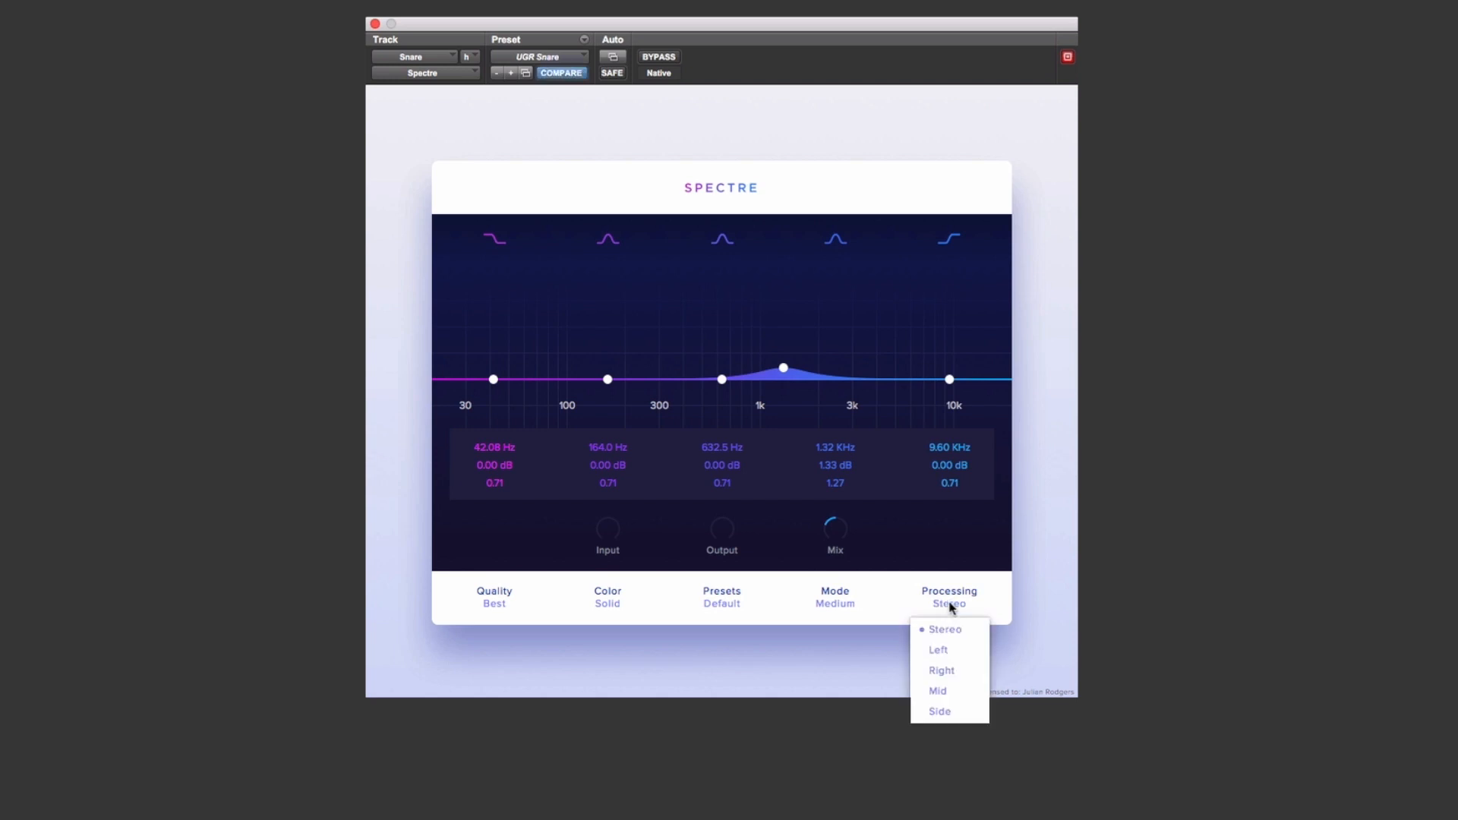
left_click(952, 688)
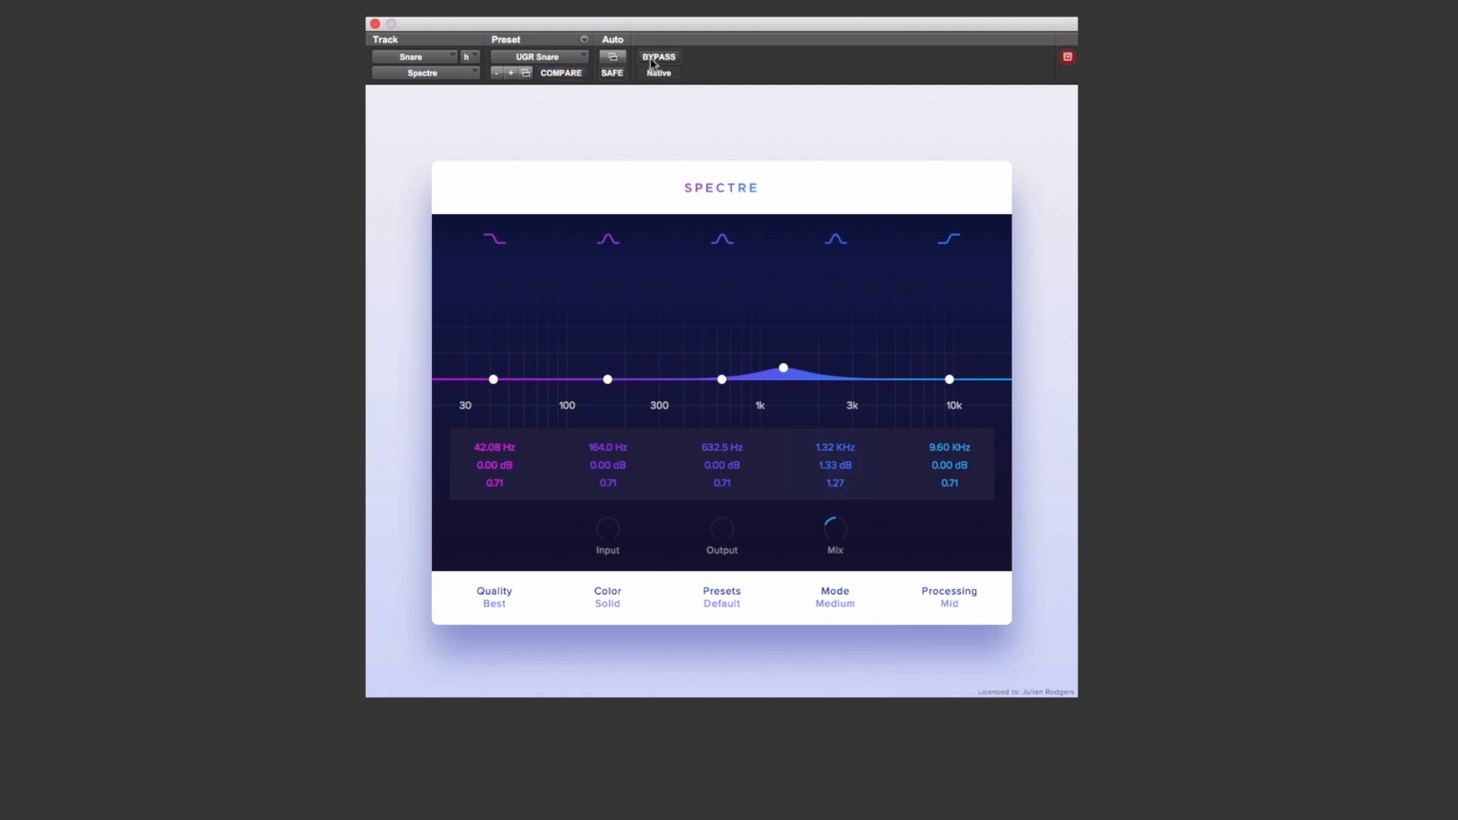
mouse_move(835, 540)
left_click_drag(836, 540, 853, 572)
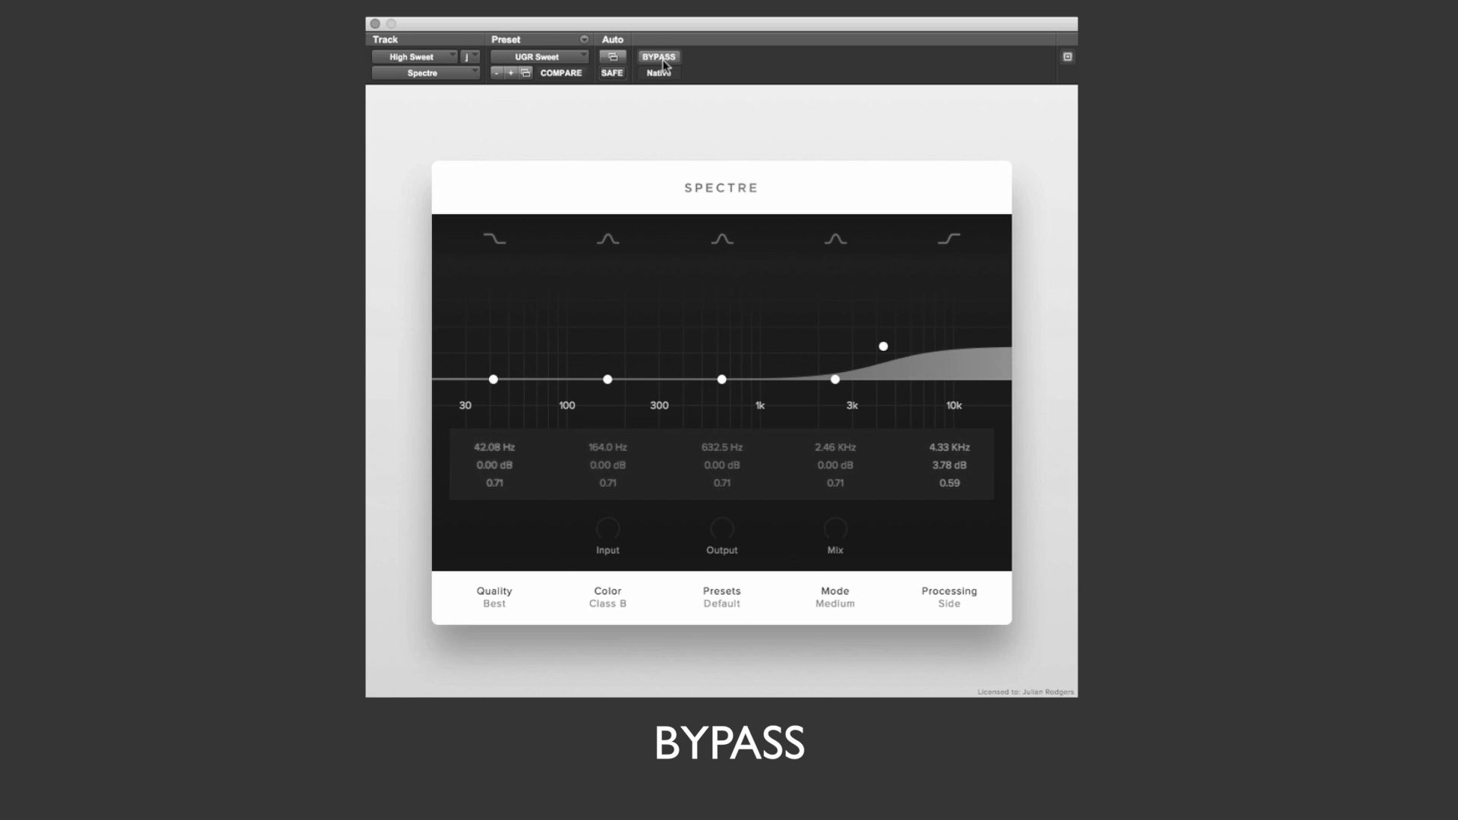
Step: Compare the High Sweet track with Spectre bypassed and active
left_click(663, 64)
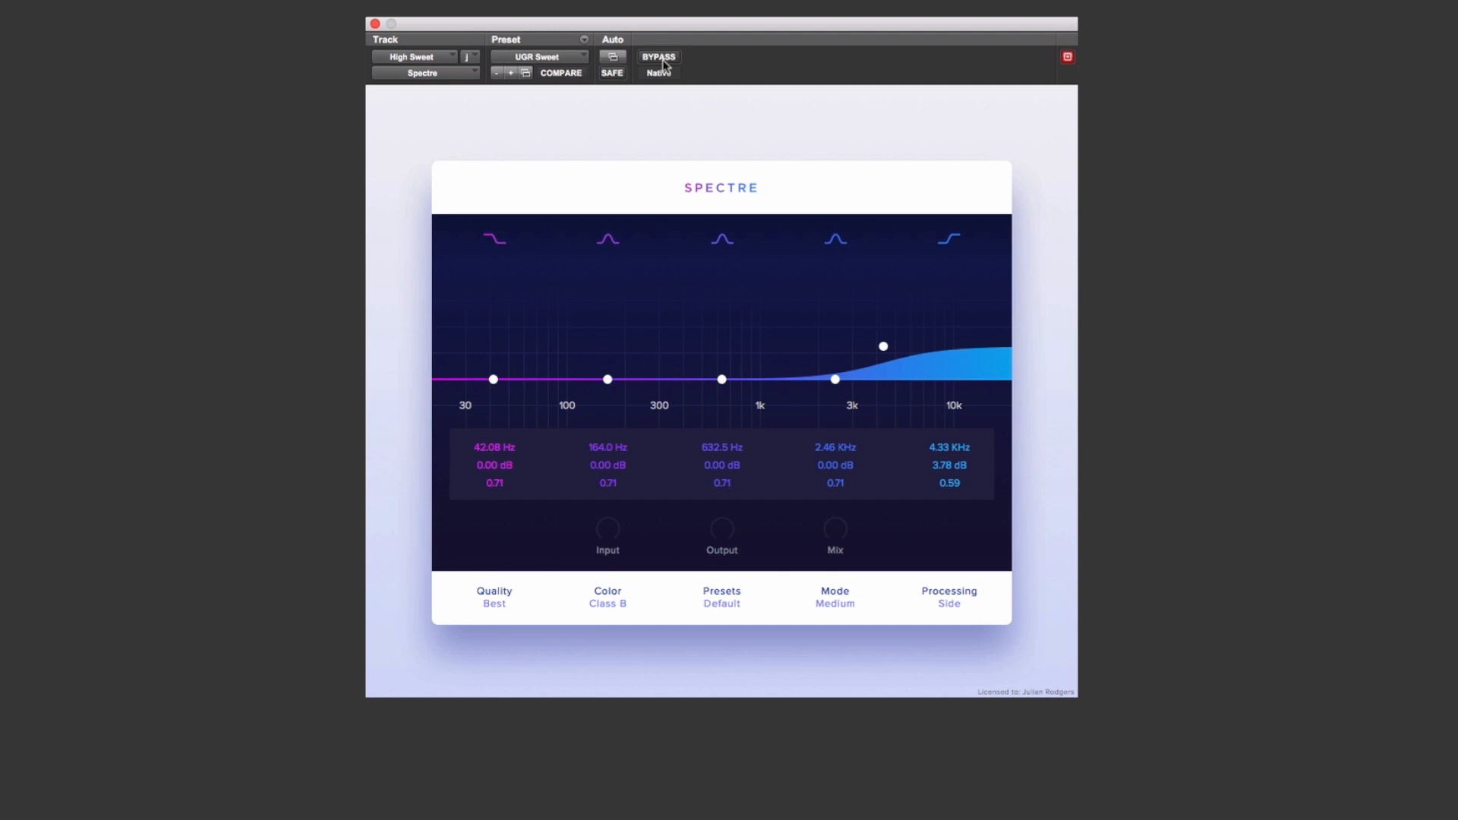
left_click(659, 58)
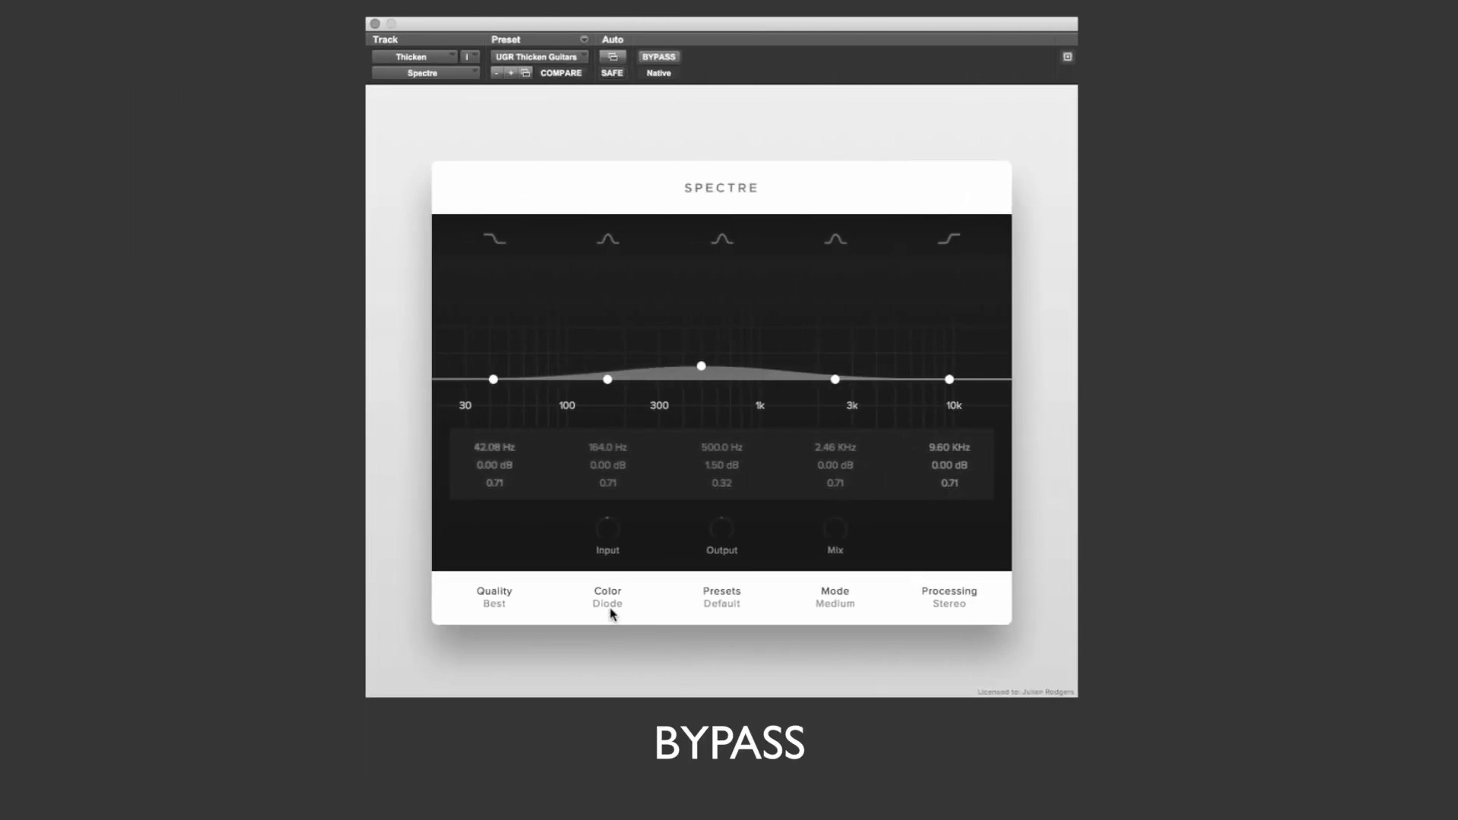
Step: View the color and processing choices on the Thicken track's Spectre
left_click(609, 604)
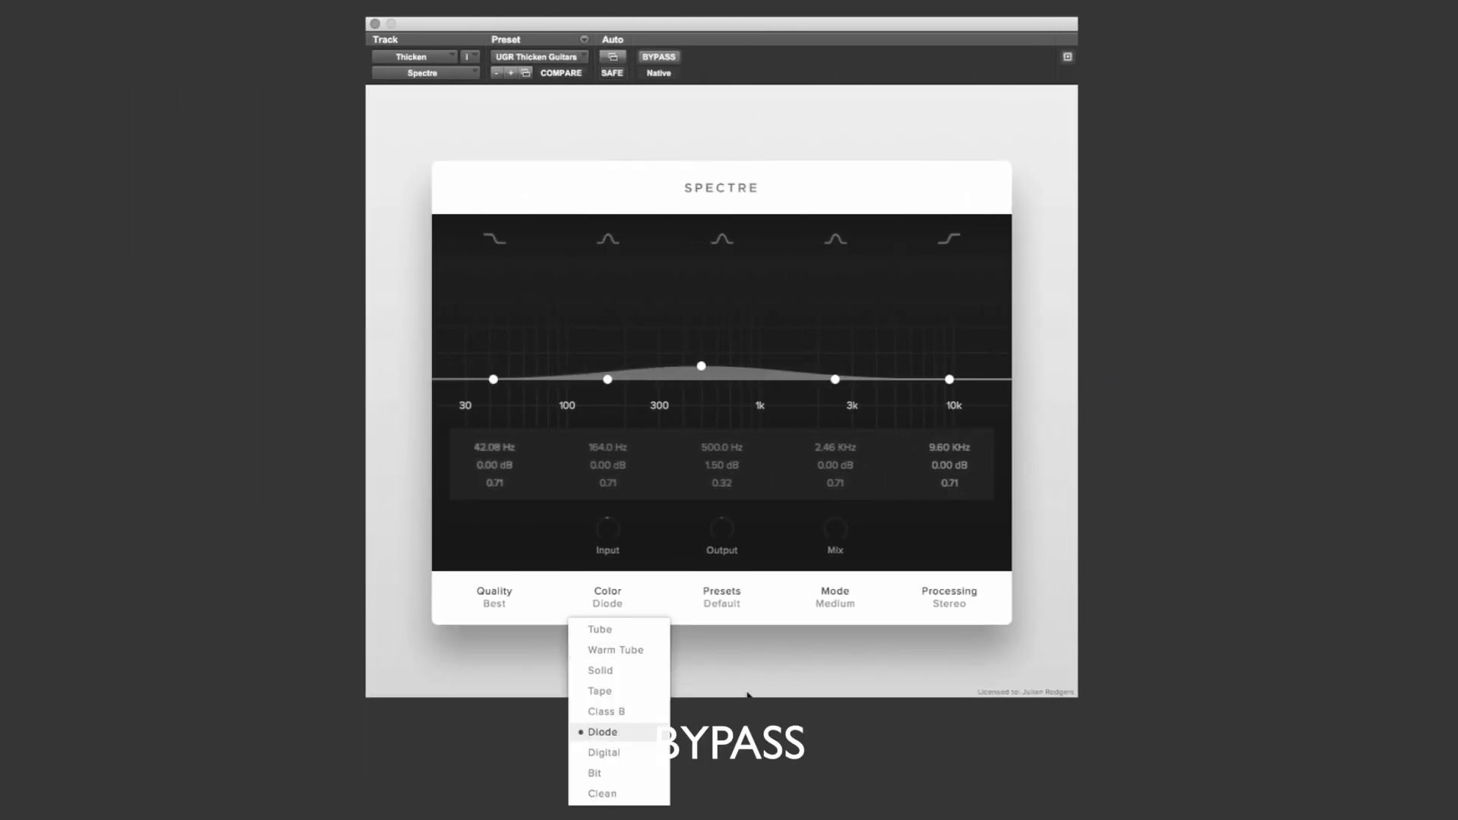
left_click(866, 682)
left_click(952, 605)
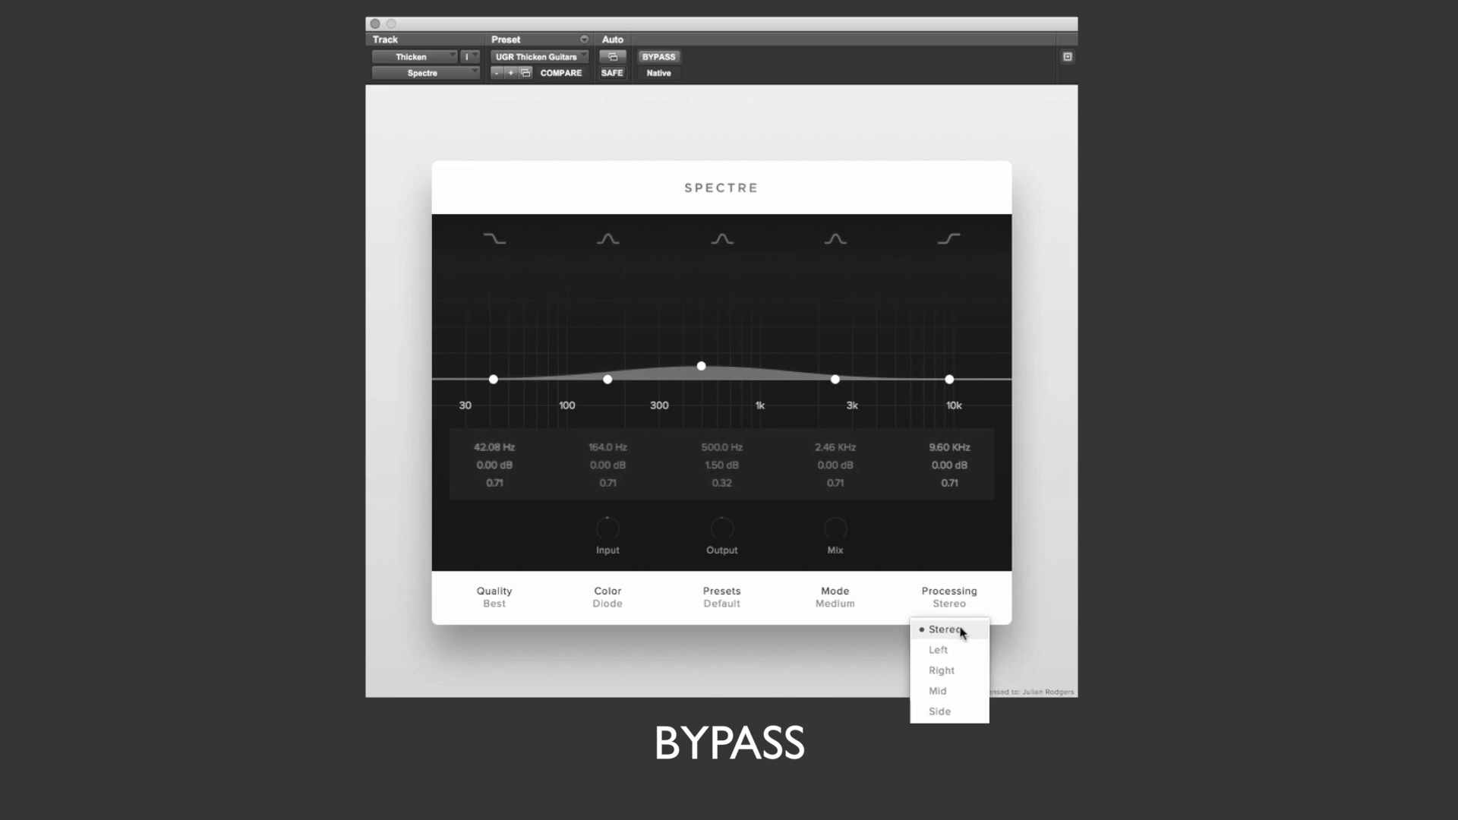
left_click(1005, 633)
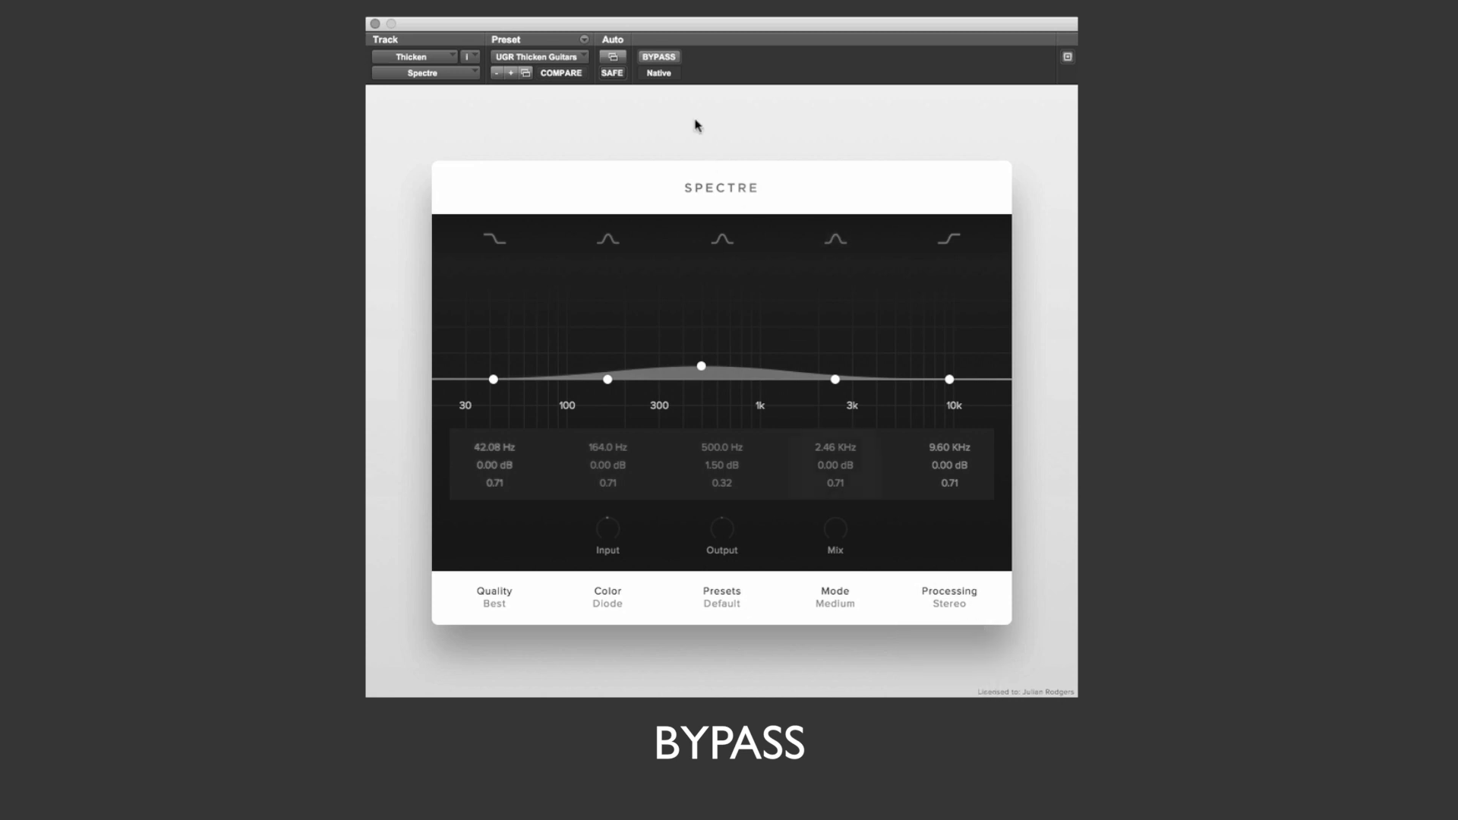
Step: Compare the Thicken track with Spectre bypassed and active
left_click(658, 59)
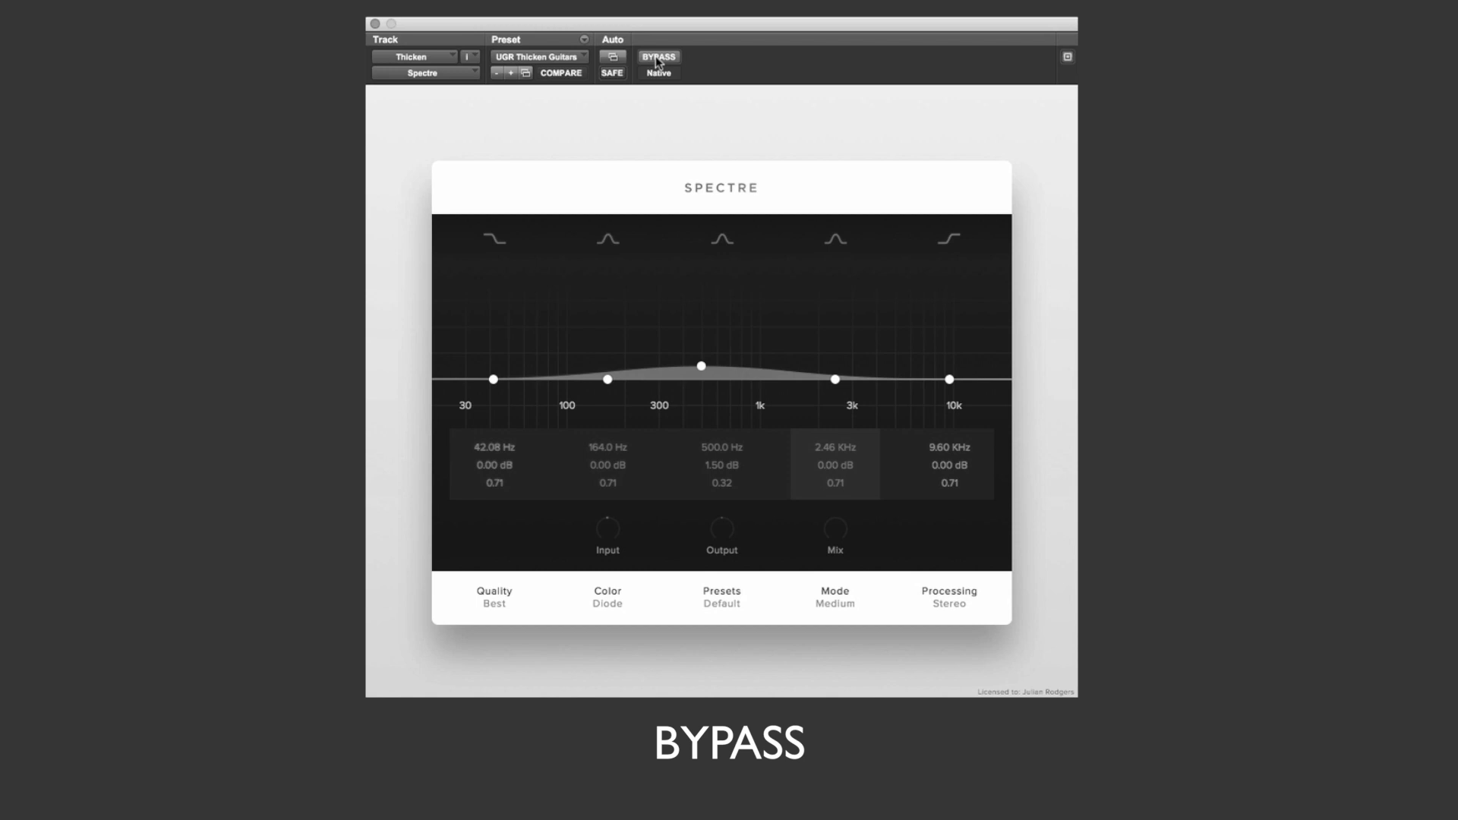
left_click(658, 59)
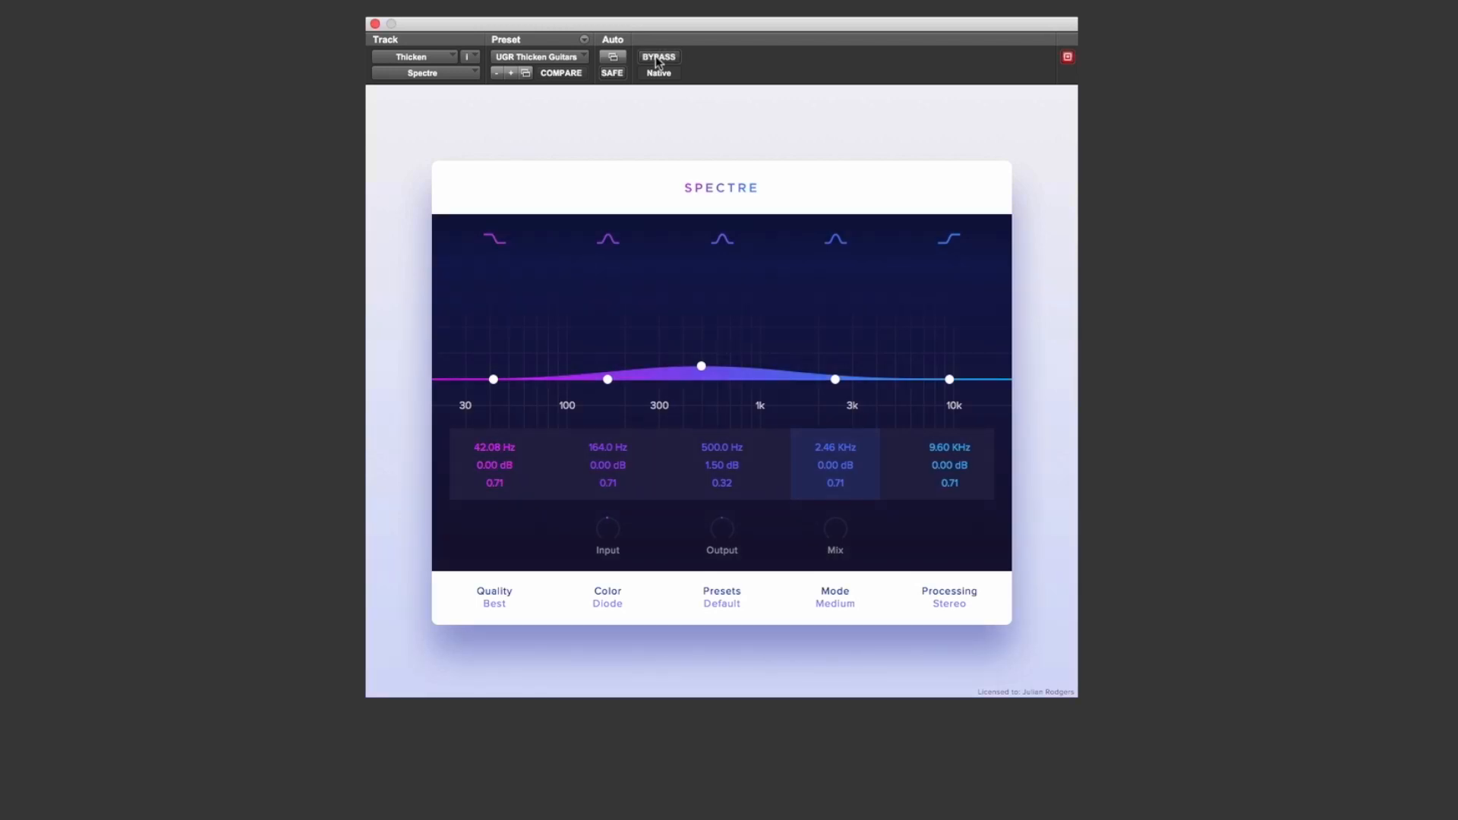
left_click(658, 59)
left_click(658, 59)
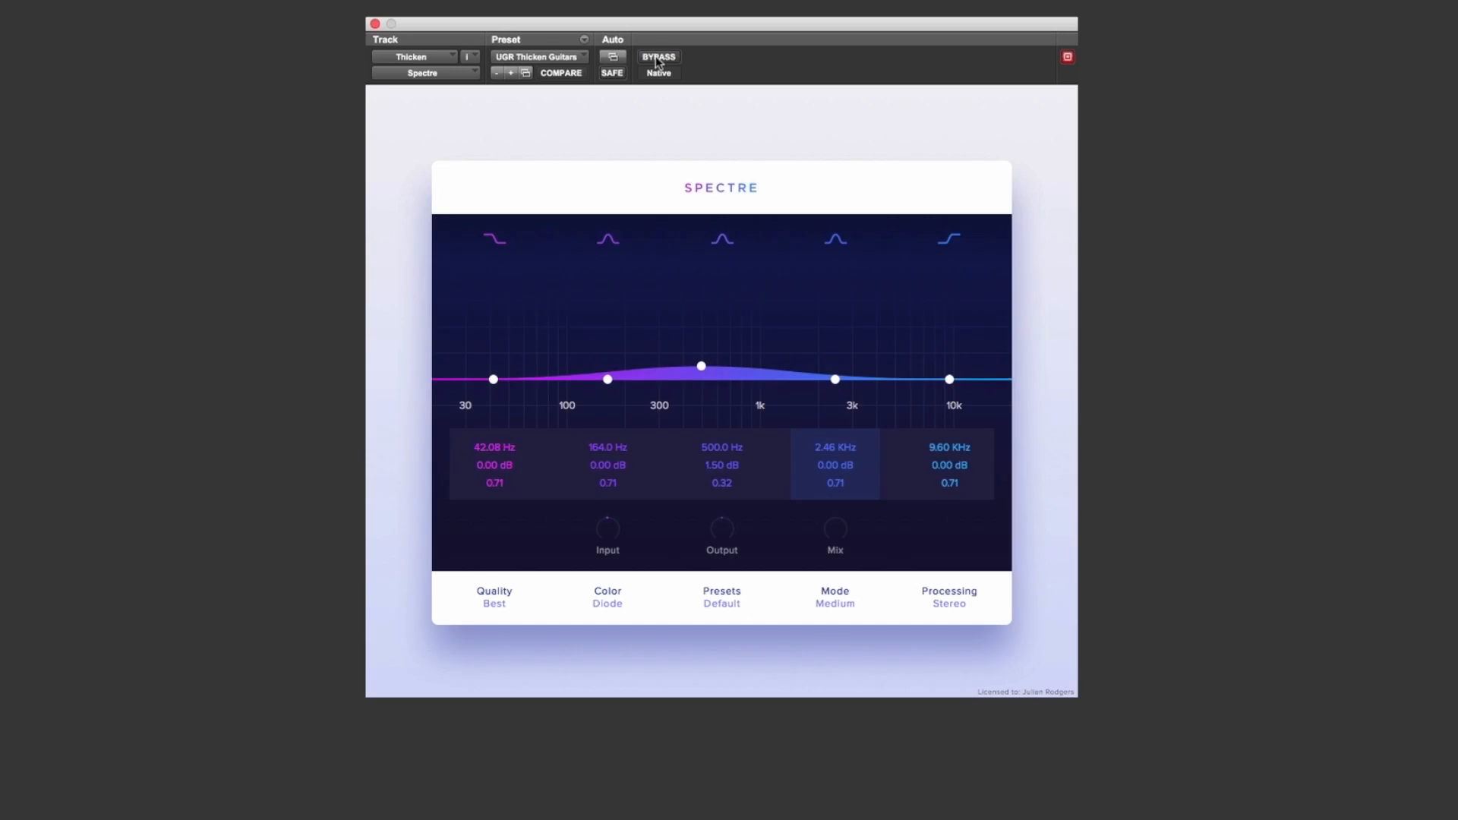